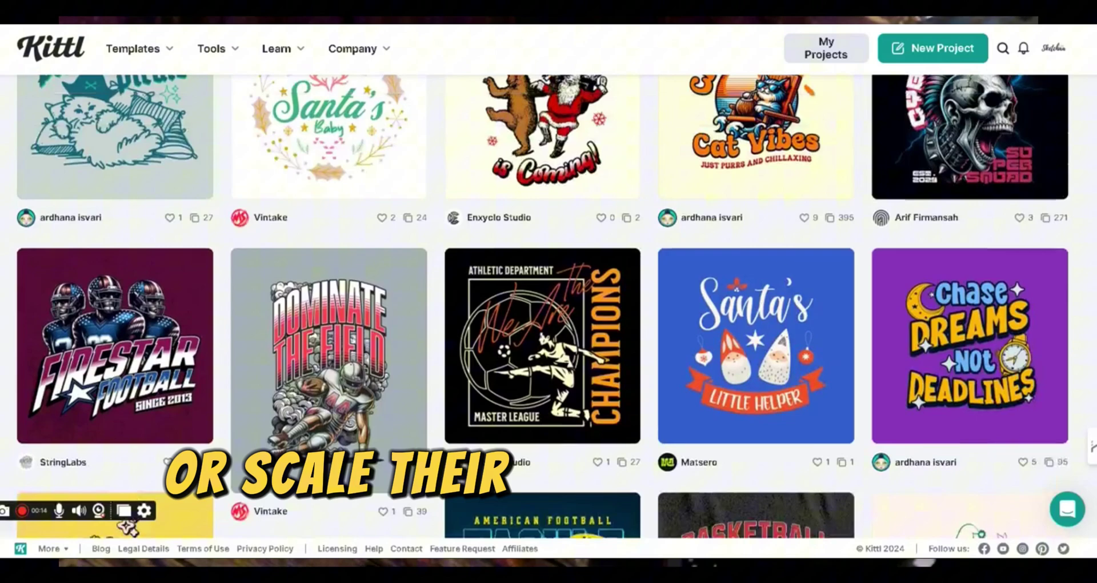
# - Scroll down through Kittl's community T-shirt design gallery
pyautogui.scroll(-2, 549, 309)
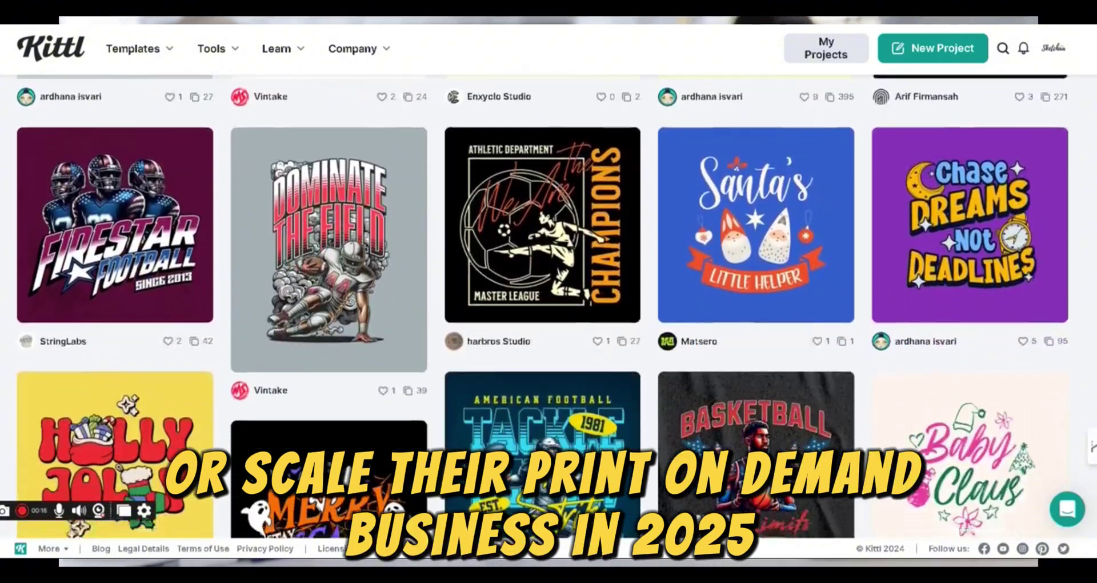
pyautogui.scroll(-2, 548, 308)
pyautogui.scroll(-2, 549, 308)
pyautogui.scroll(-2, 549, 309)
pyautogui.scroll(-2, 549, 309)
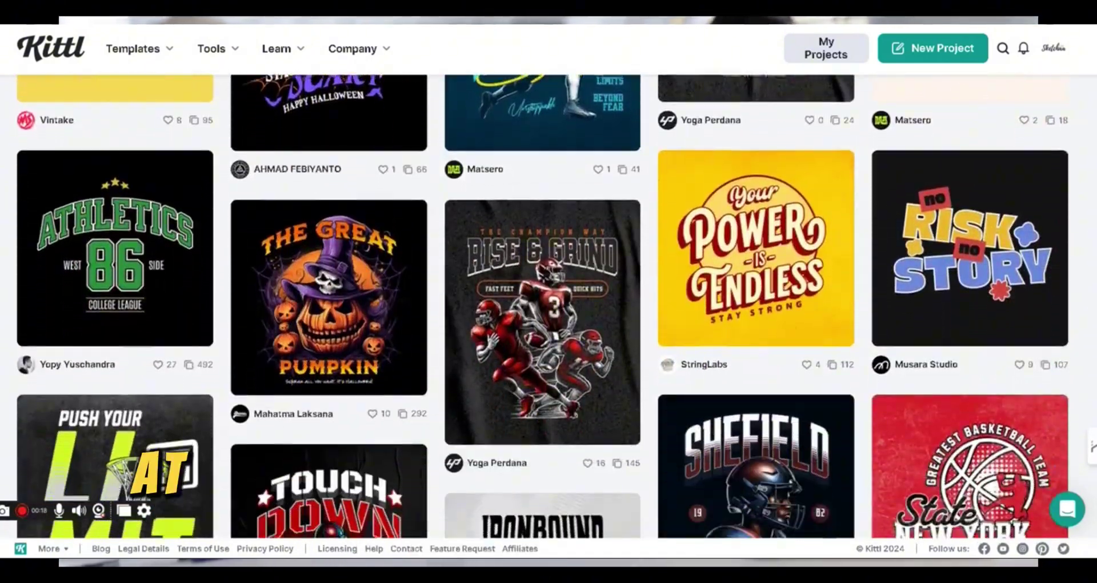
pyautogui.scroll(-2, 549, 309)
pyautogui.scroll(-2, 549, 308)
pyautogui.scroll(-2, 549, 309)
pyautogui.scroll(-3, 549, 309)
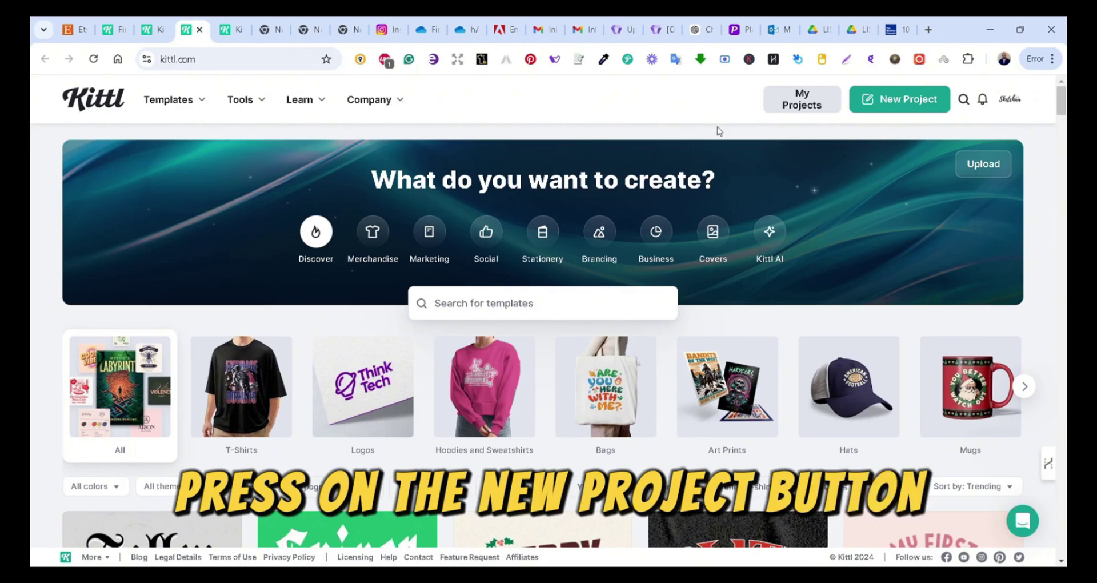
# - Start a new project on a Print on Demand Merch by Amazon T-shirt artboard, 4500 × 5400 px
pyautogui.click(902, 102)
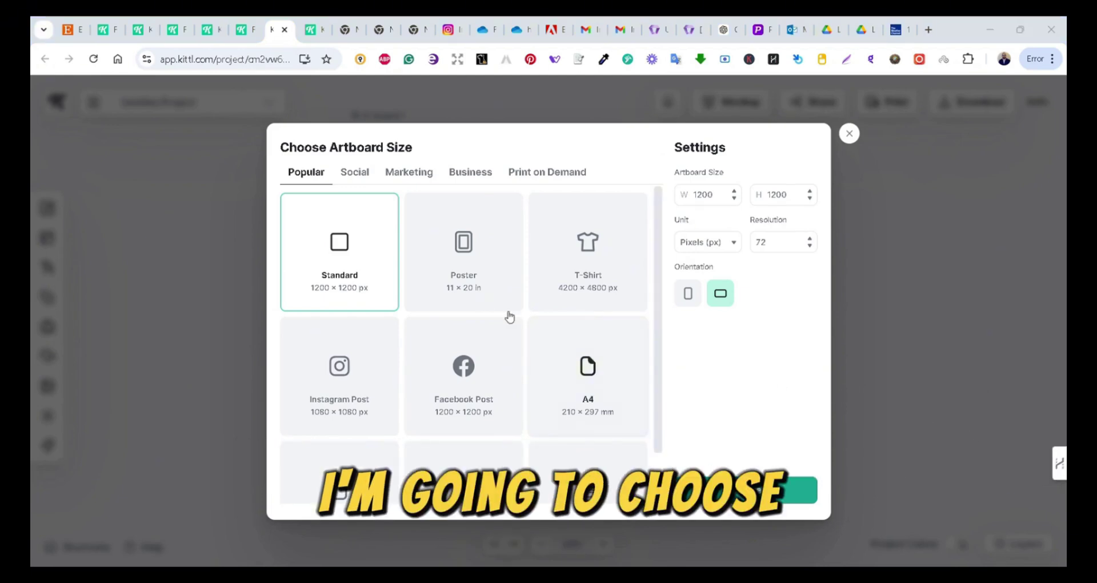
pyautogui.click(550, 173)
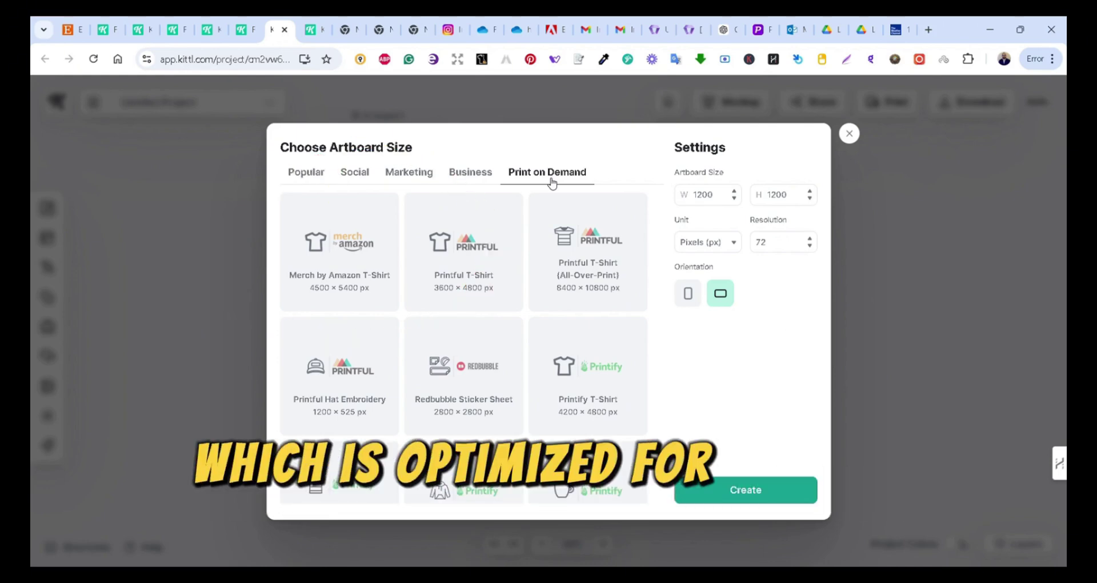
pyautogui.click(339, 252)
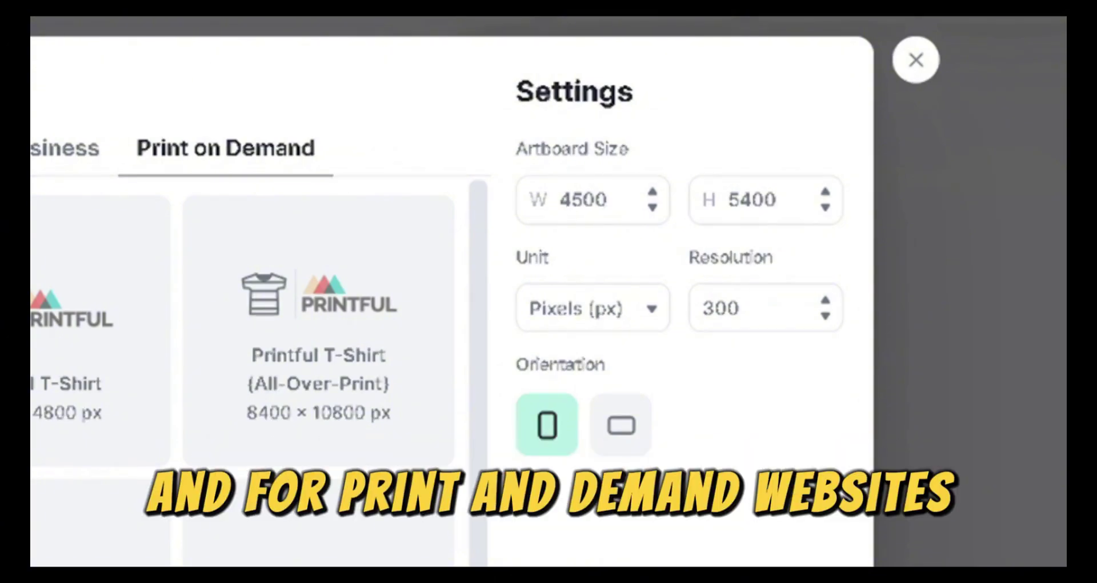
pyautogui.click(757, 495)
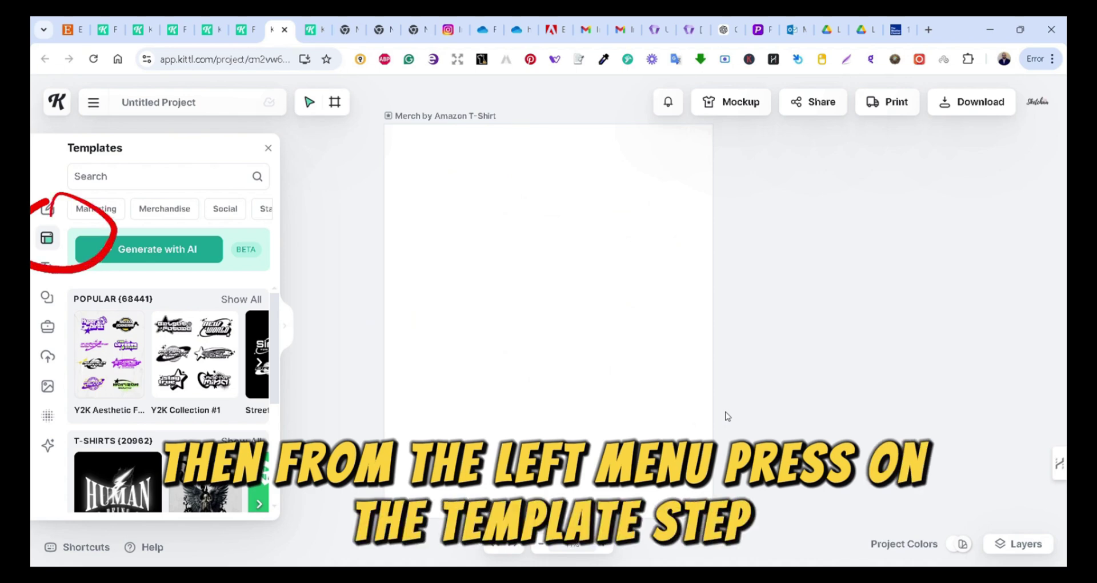
# - Add the Carving Master pumpkin template from the T-Shirts templates to the canvas
pyautogui.click(241, 440)
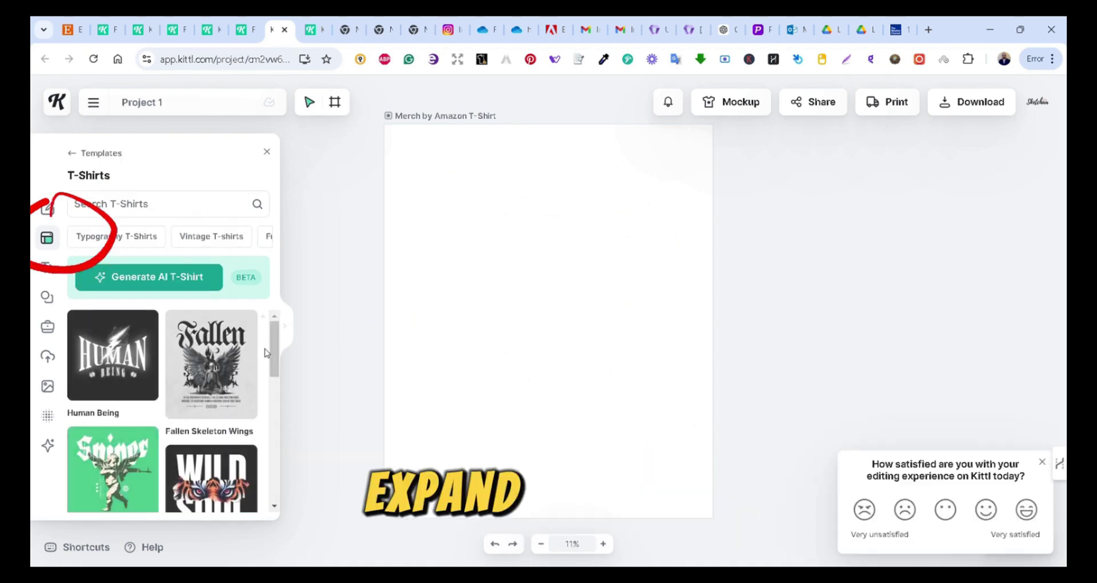
pyautogui.click(290, 329)
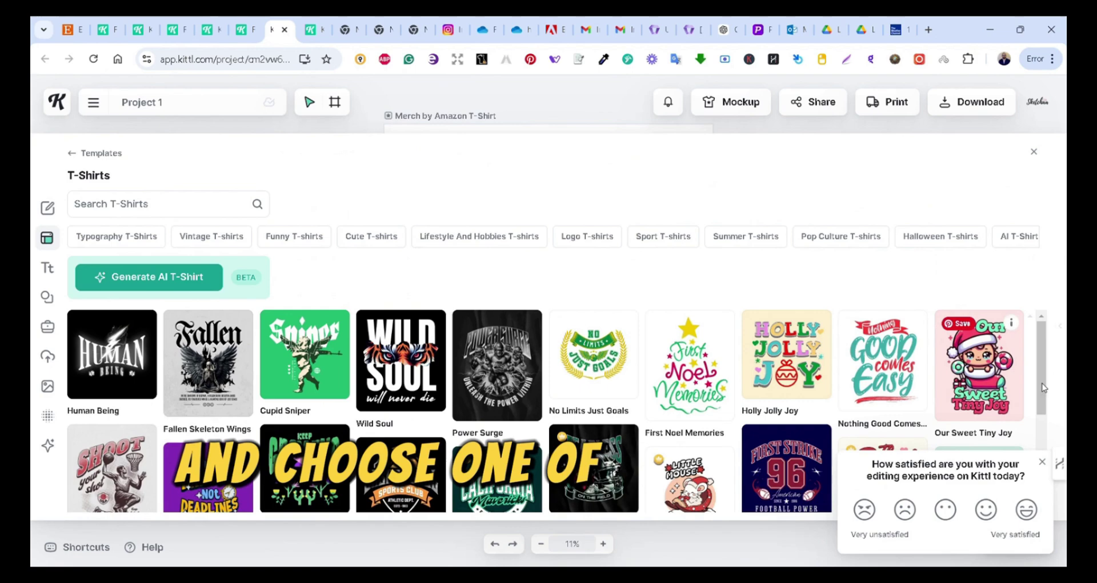
pyautogui.click(1042, 462)
pyautogui.scroll(-2, 1009, 403)
pyautogui.scroll(-2, 1009, 403)
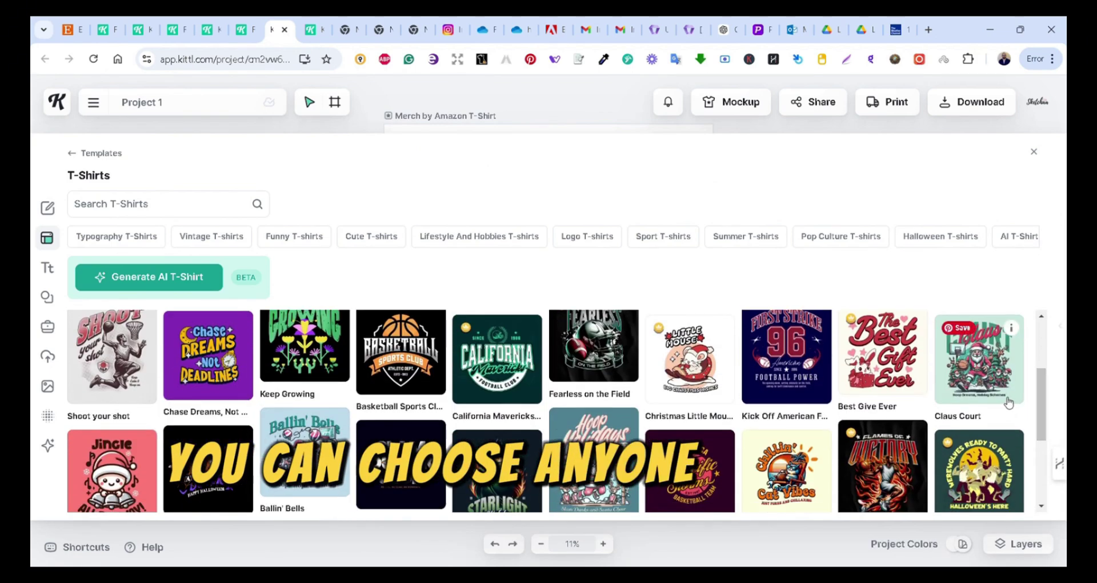
pyautogui.scroll(-2, 1009, 403)
pyautogui.scroll(-2, 1009, 403)
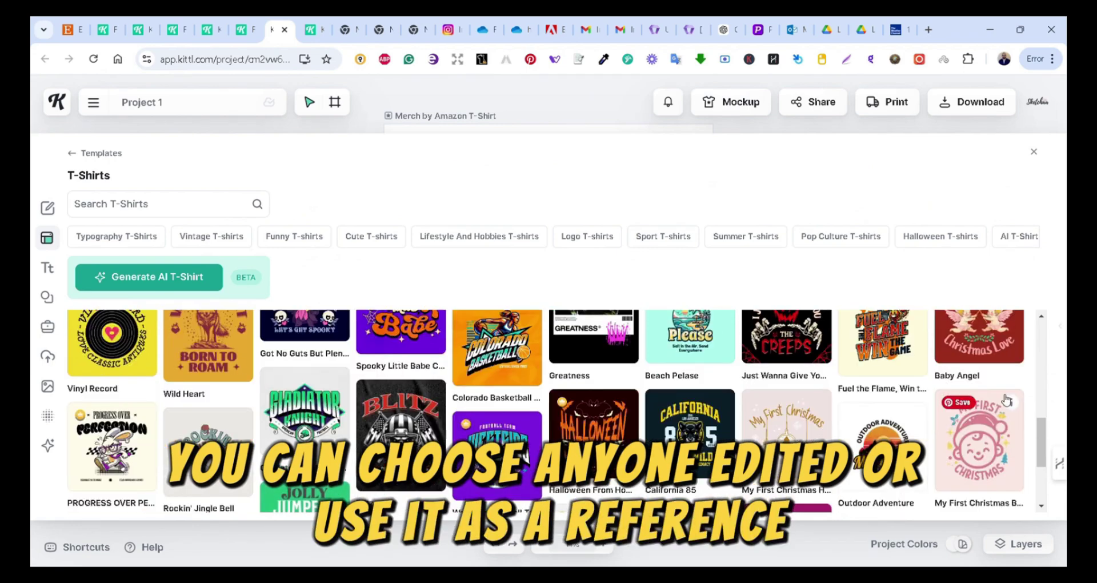
pyautogui.scroll(-2, 1008, 400)
pyautogui.scroll(-2, 1007, 401)
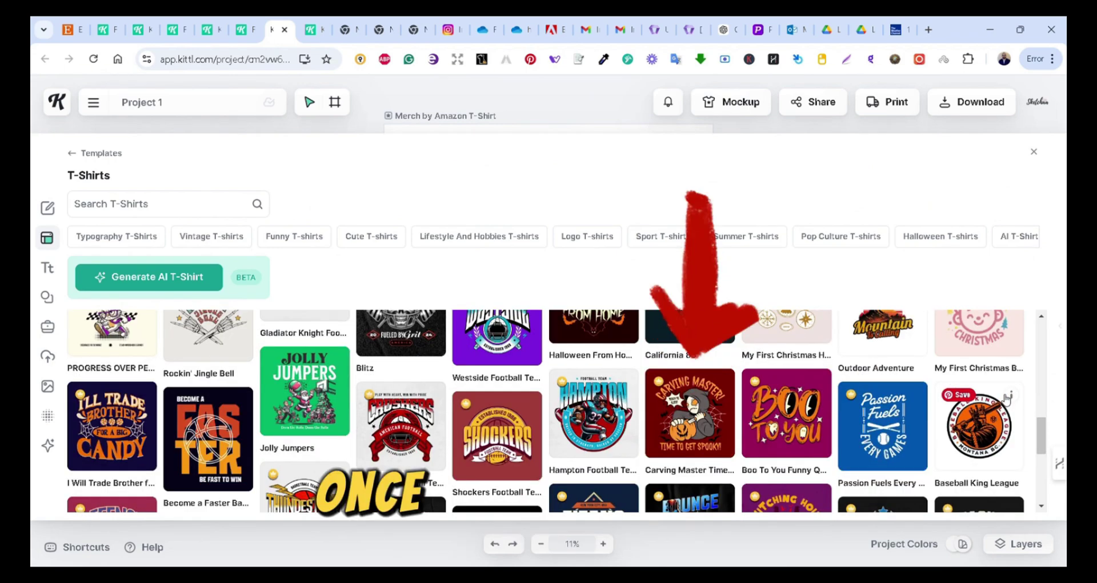
pyautogui.moveTo(689, 412)
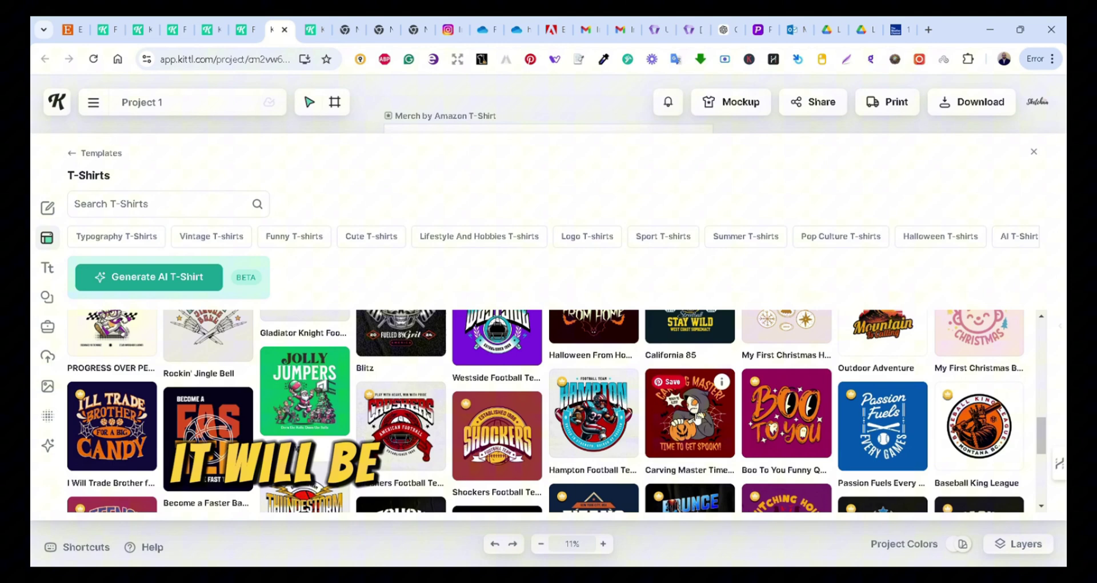
pyautogui.click(697, 420)
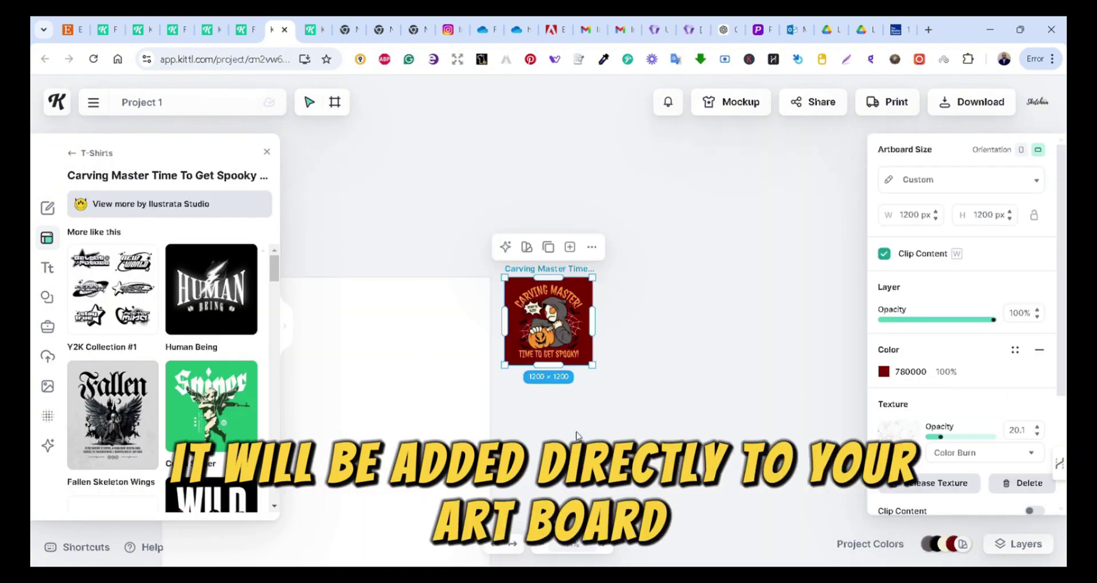
# - Enlarge the Carving Master artboard to 2303 × 2303 px beside the blank artboard
pyautogui.moveTo(555, 448); pyautogui.dragTo(702, 267)
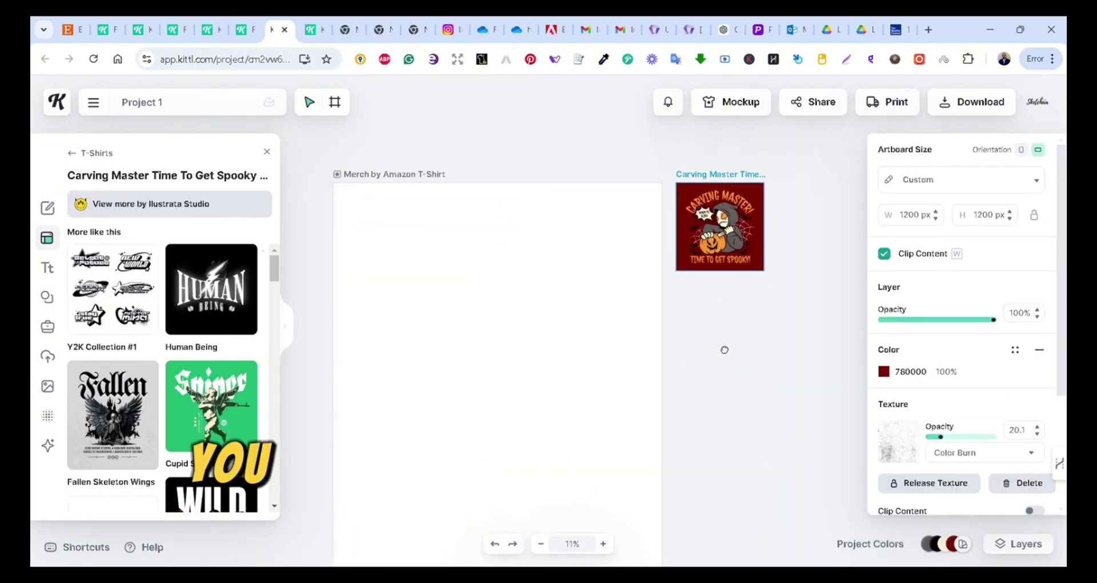
pyautogui.click(1005, 548)
pyautogui.click(889, 451)
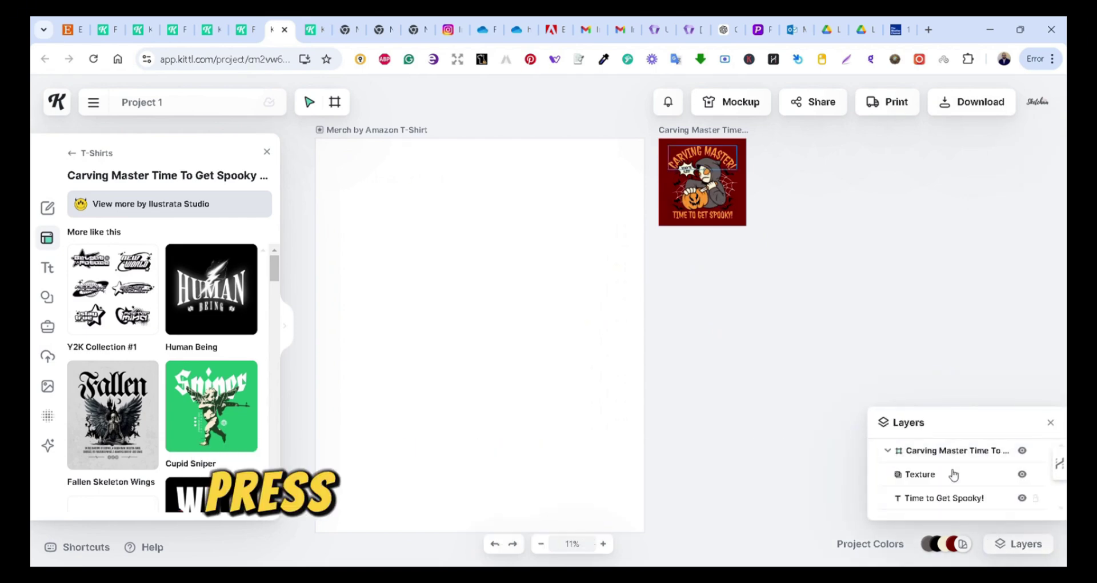
pyautogui.click(945, 452)
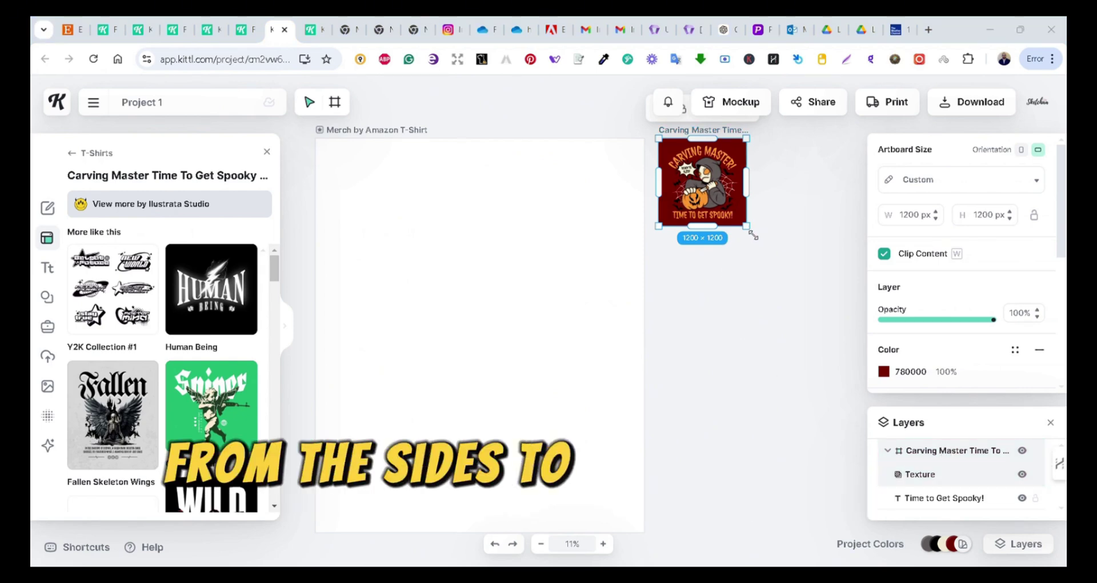
pyautogui.moveTo(754, 235); pyautogui.dragTo(825, 318)
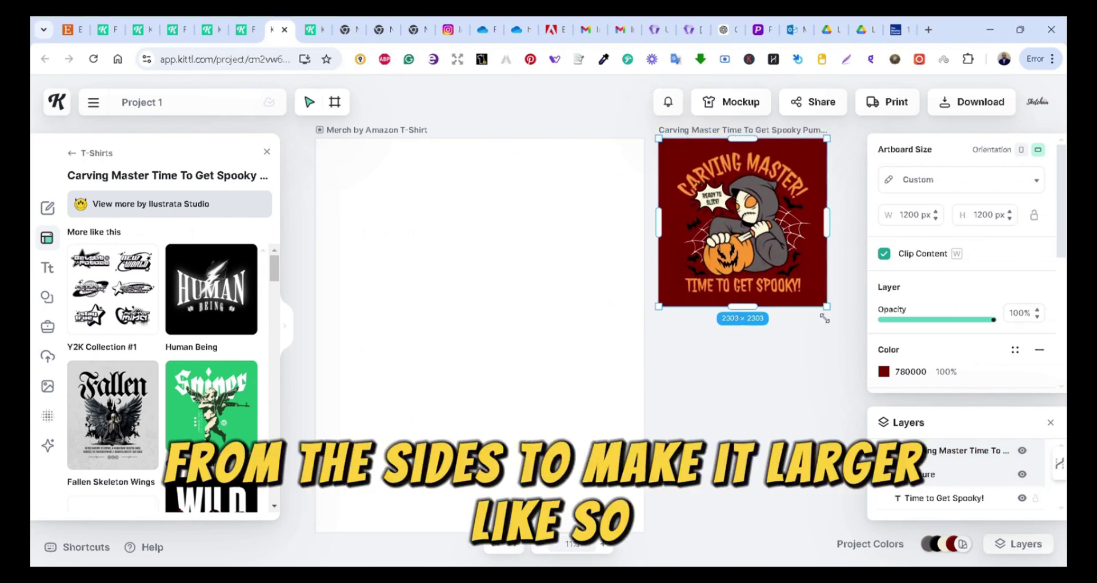
pyautogui.click(802, 375)
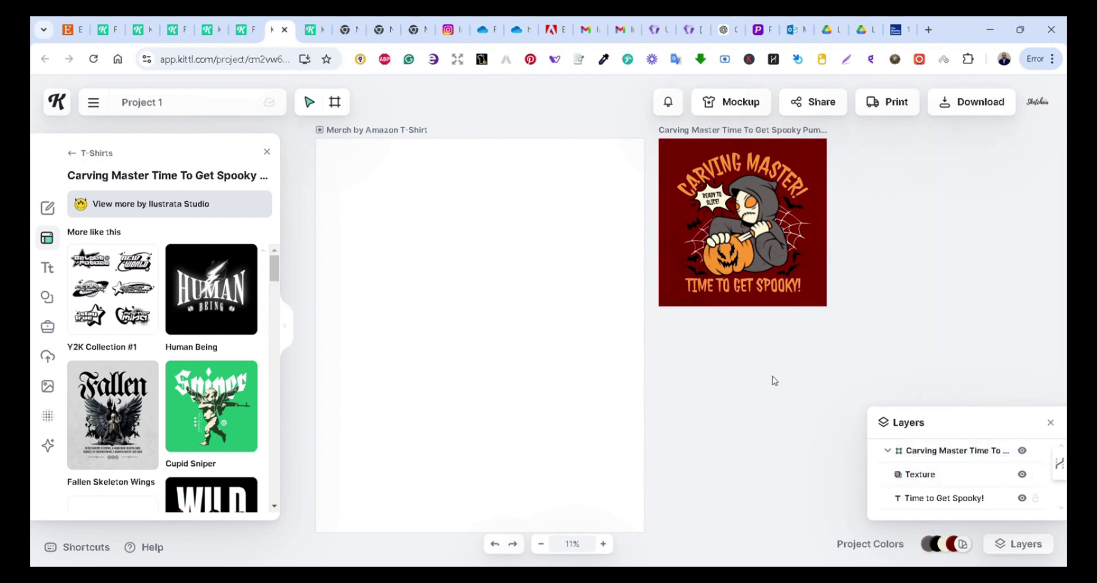
# - Generate a coffee-cup image with the AI Image Generator in the dog clipart style
pyautogui.click(48, 446)
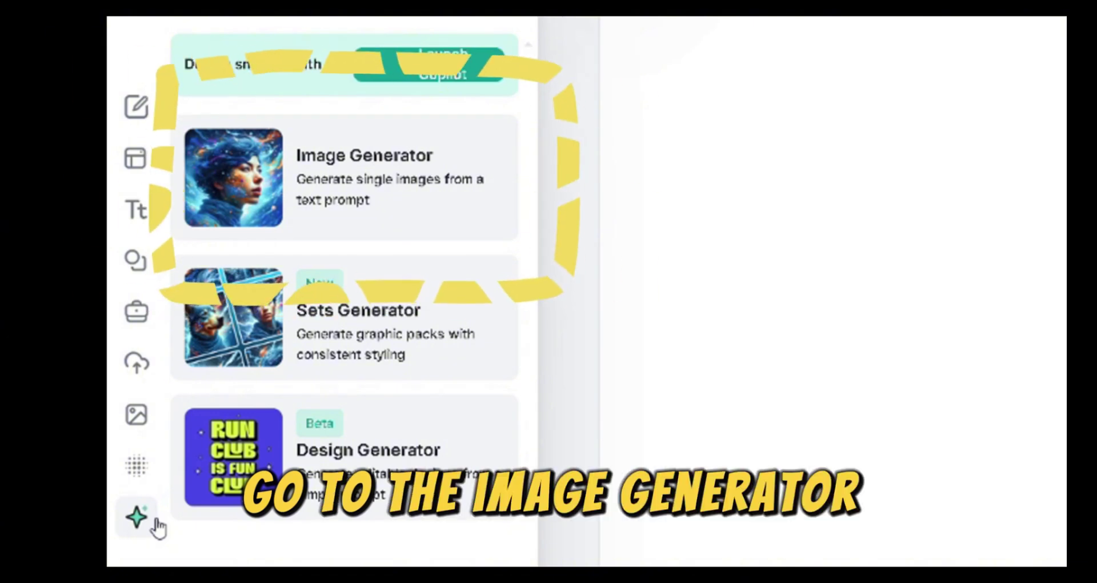
pyautogui.click(374, 186)
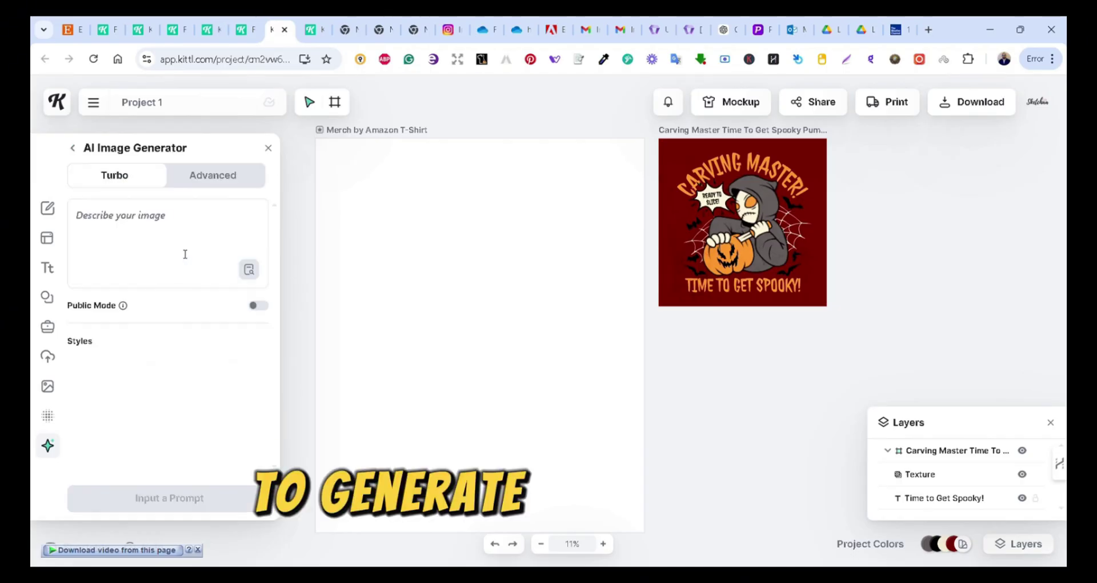
pyautogui.scroll(-2, 276, 298)
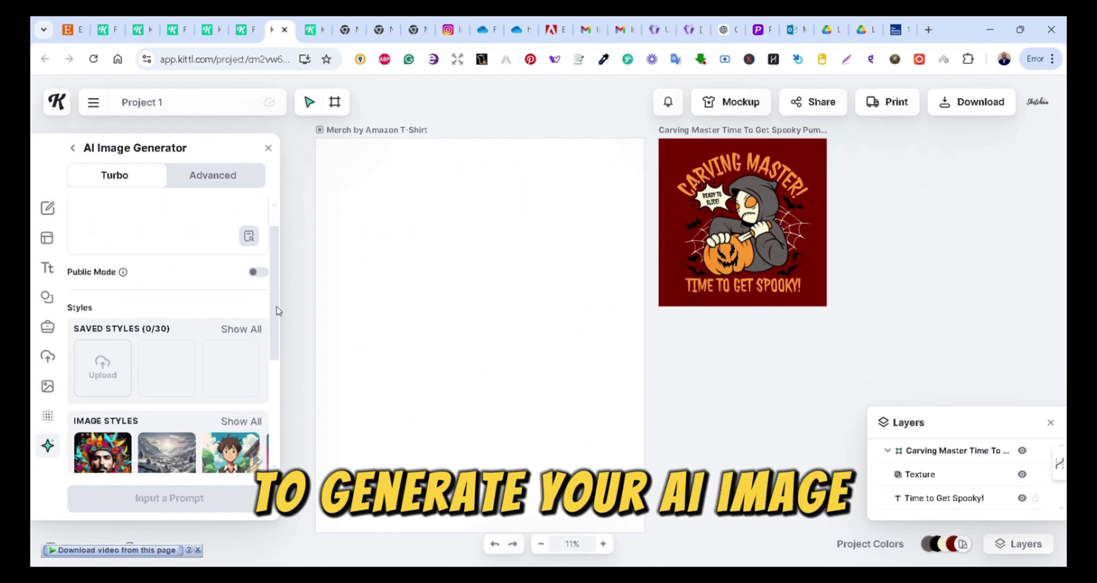
pyautogui.scroll(-1, 276, 320)
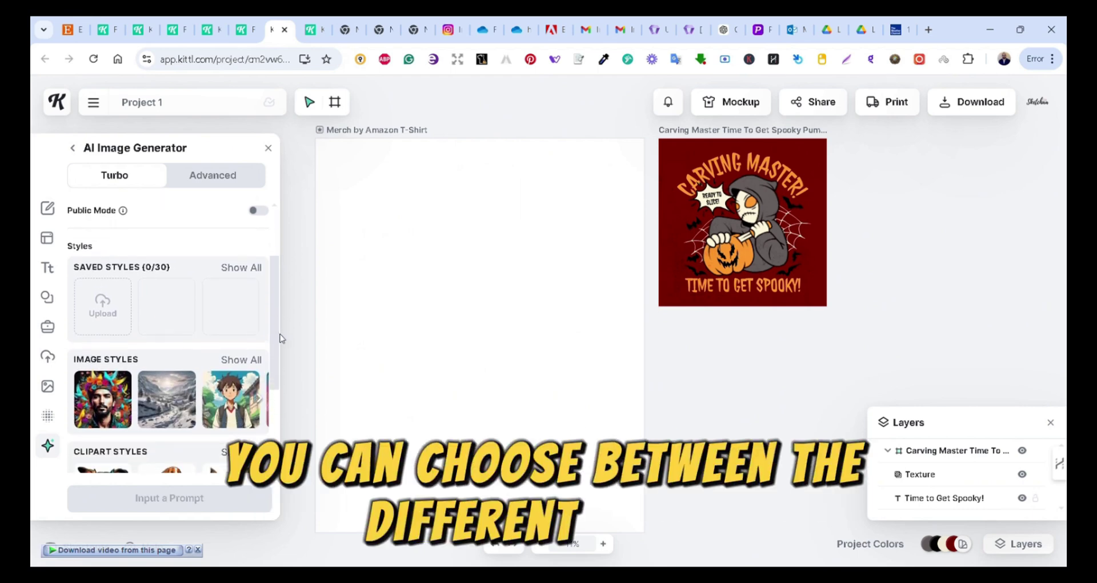
pyautogui.scroll(-1, 280, 343)
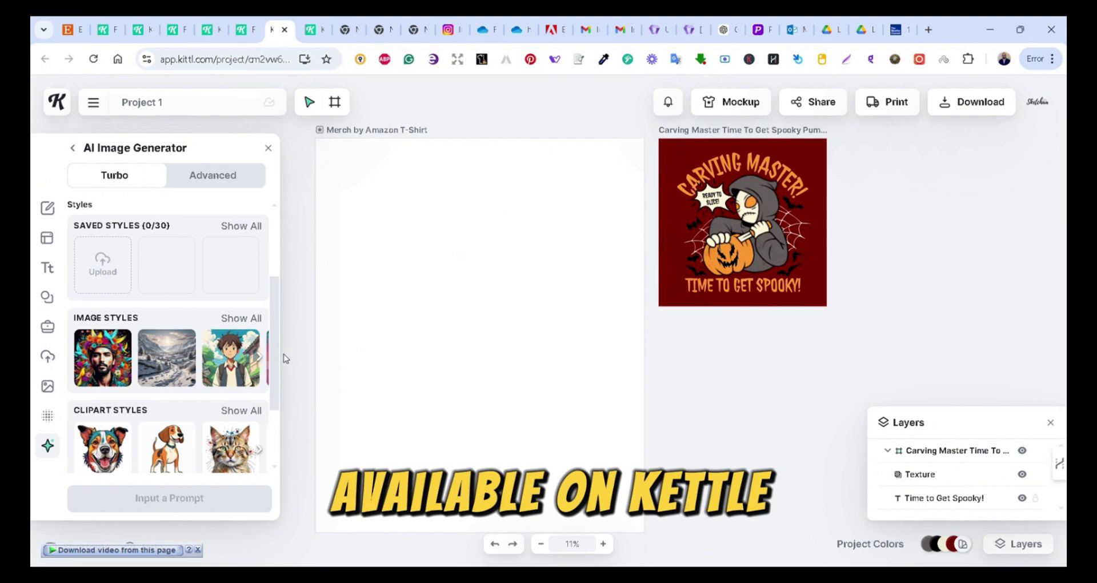
pyautogui.scroll(-1, 283, 358)
pyautogui.click(241, 237)
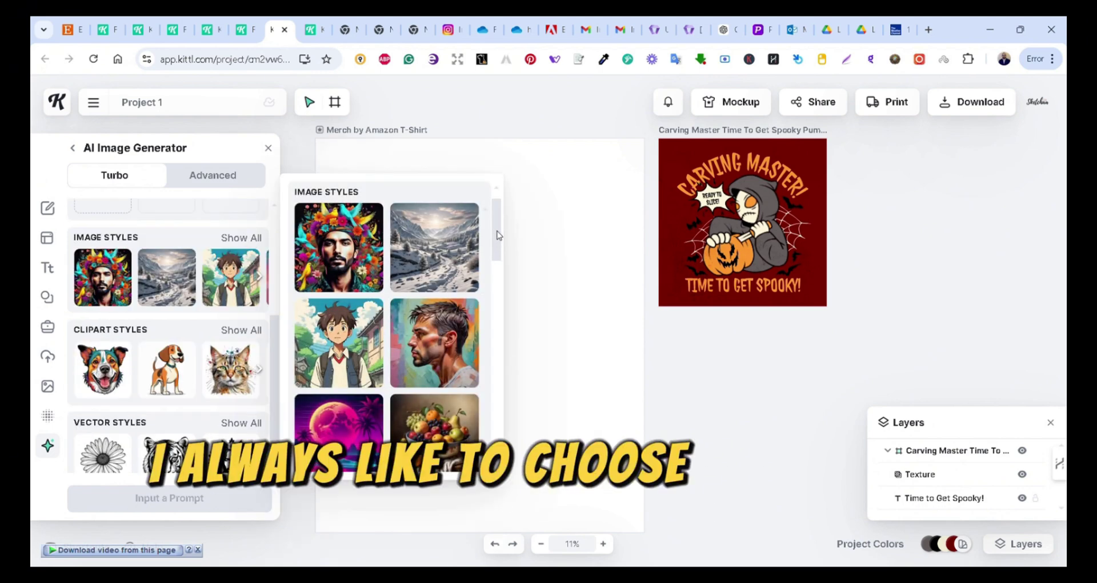
pyautogui.moveTo(496, 235); pyautogui.dragTo(511, 318)
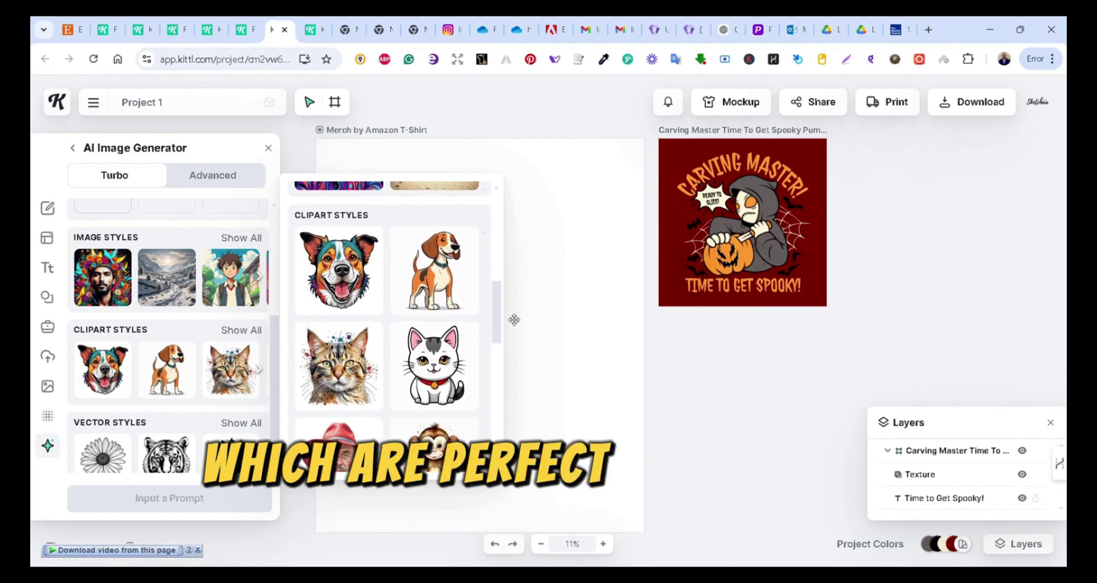
pyautogui.click(364, 307)
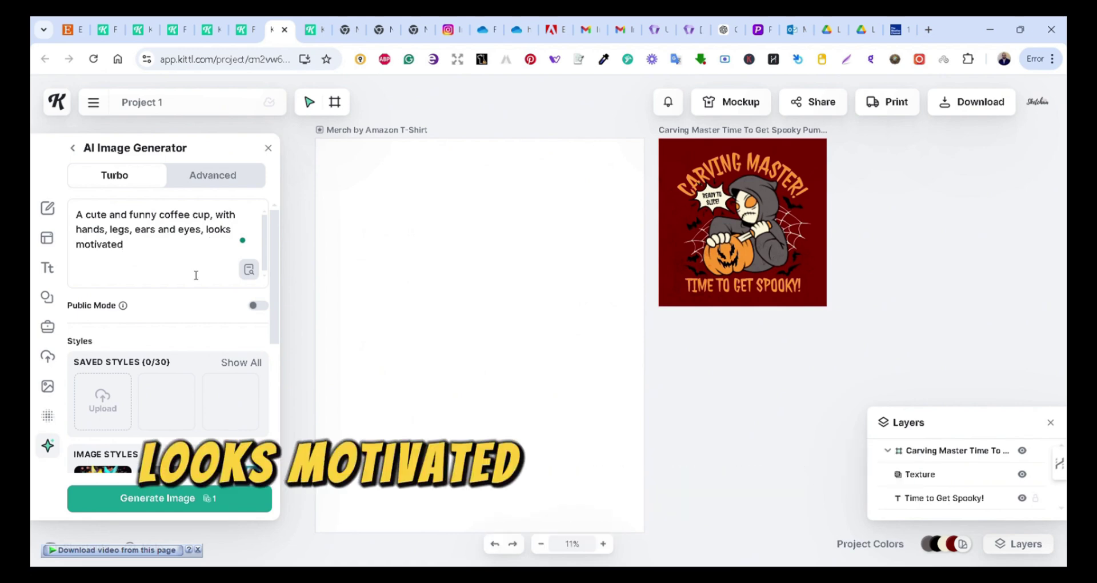
pyautogui.click(173, 499)
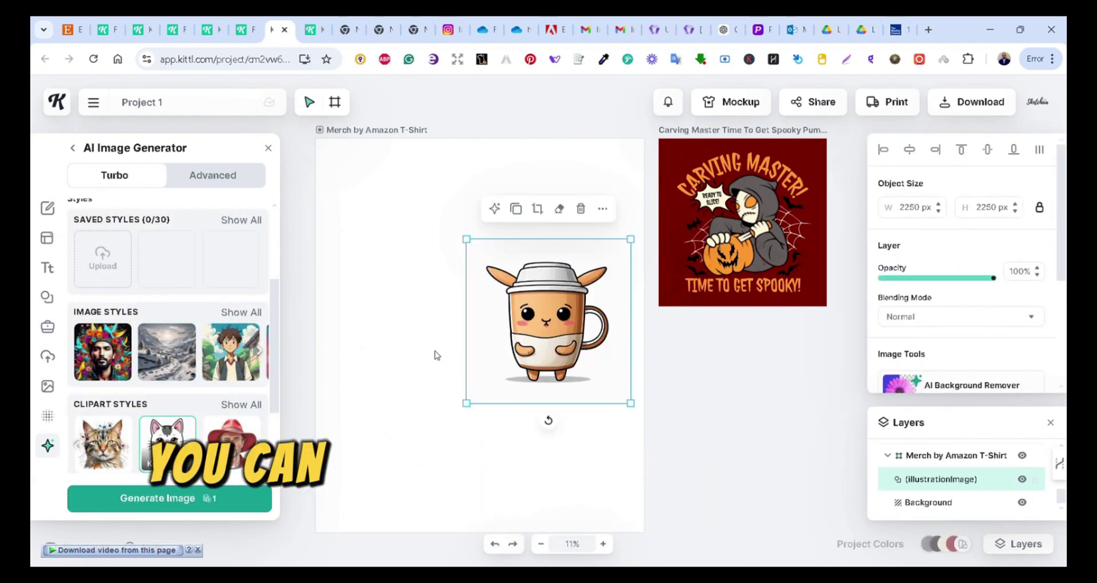
# - Resize the mug image and add 'smiling' to the end of the image prompt
pyautogui.moveTo(467, 403); pyautogui.dragTo(396, 473)
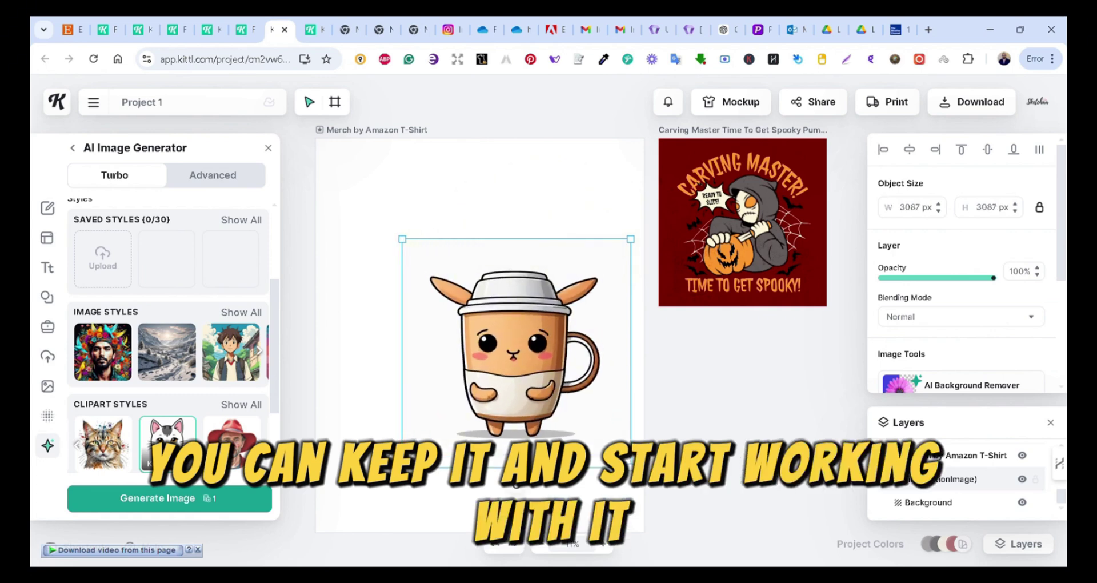
pyautogui.scroll(3, 260, 400)
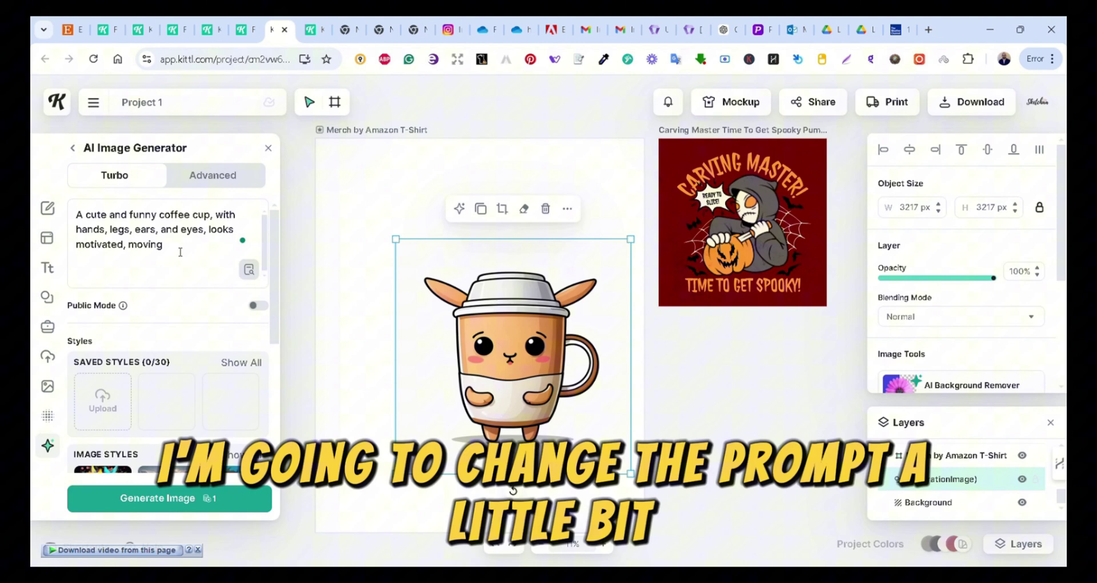
pyautogui.click(180, 252)
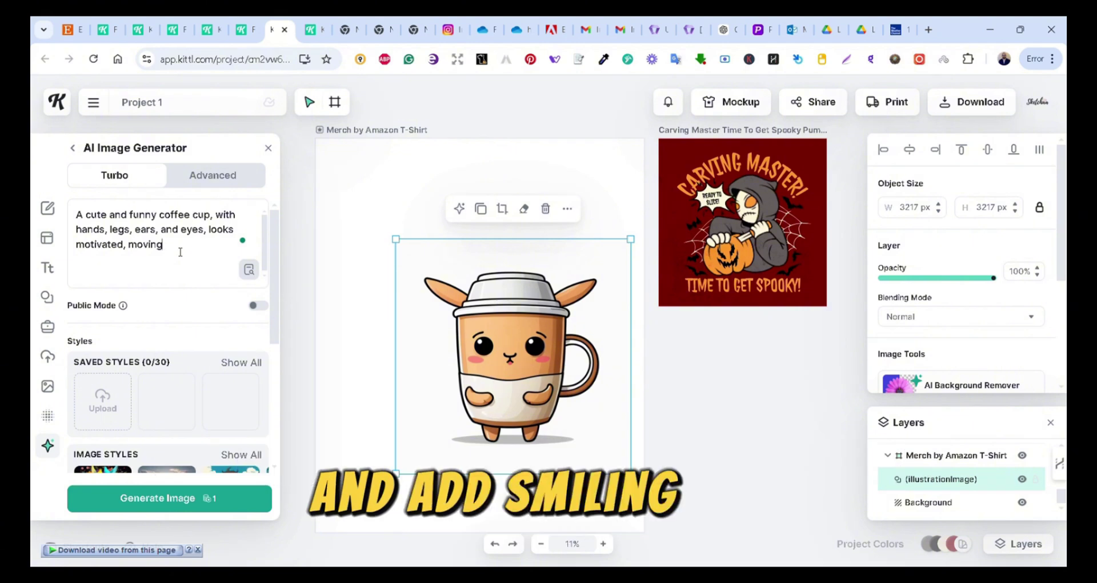
pyautogui.write(', smiling')
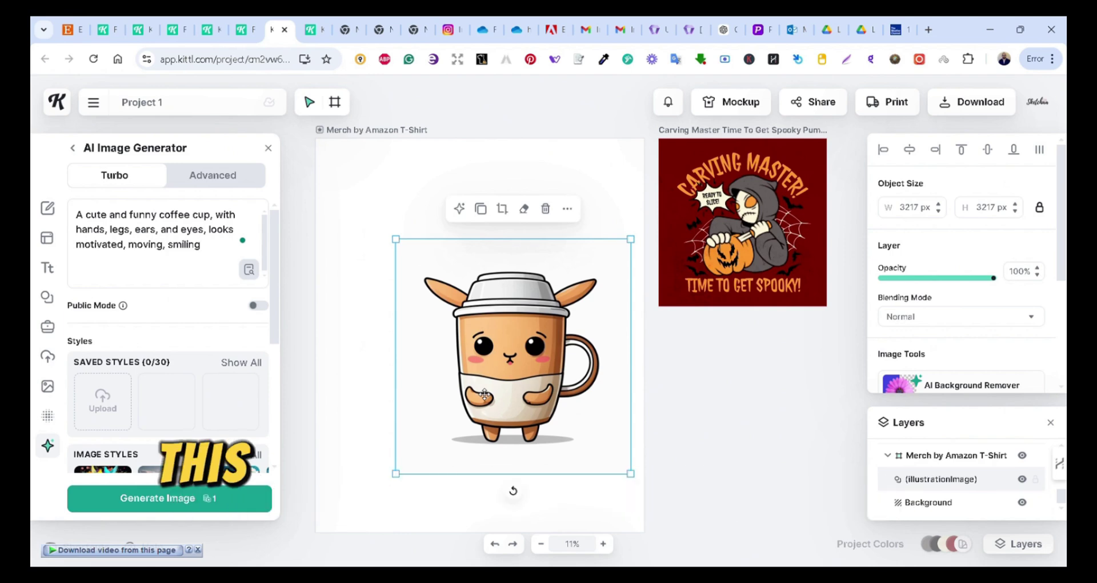
pyautogui.click(609, 156)
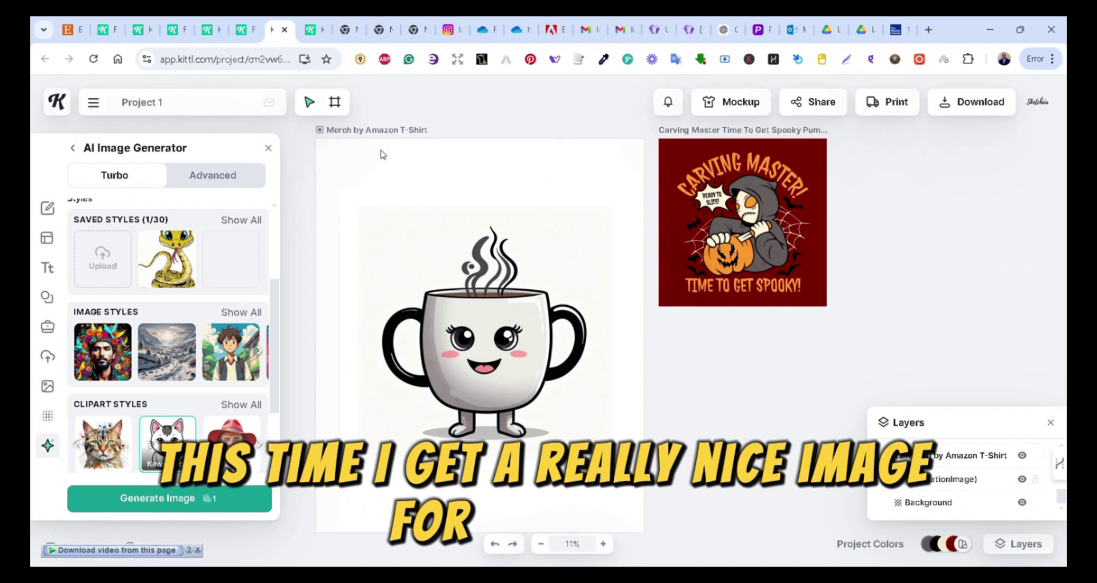
# - Set the T-shirt artboard's background colour to solid red
pyautogui.click(891, 456)
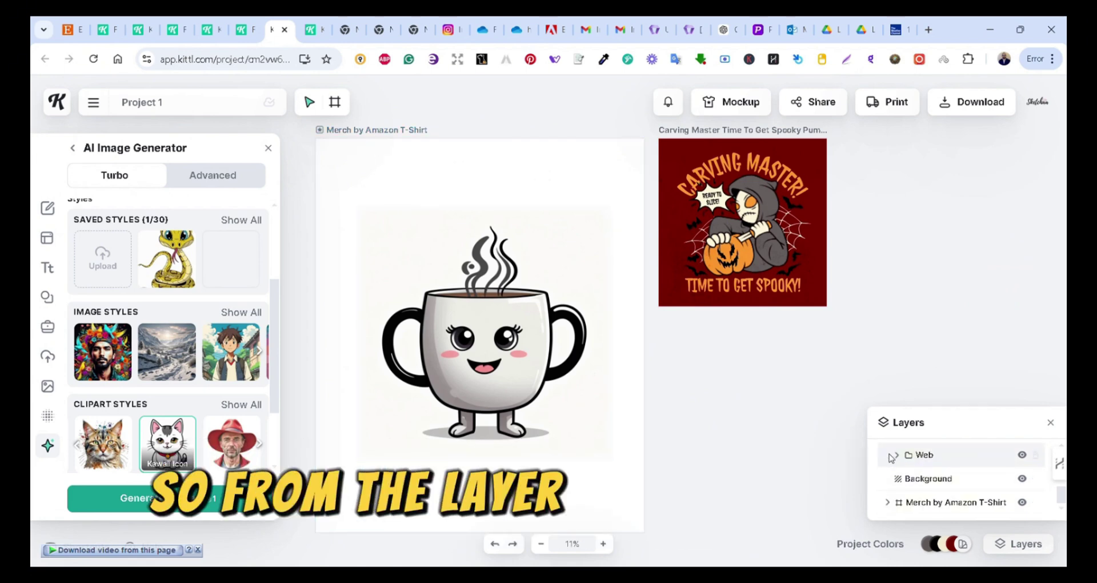
pyautogui.click(920, 502)
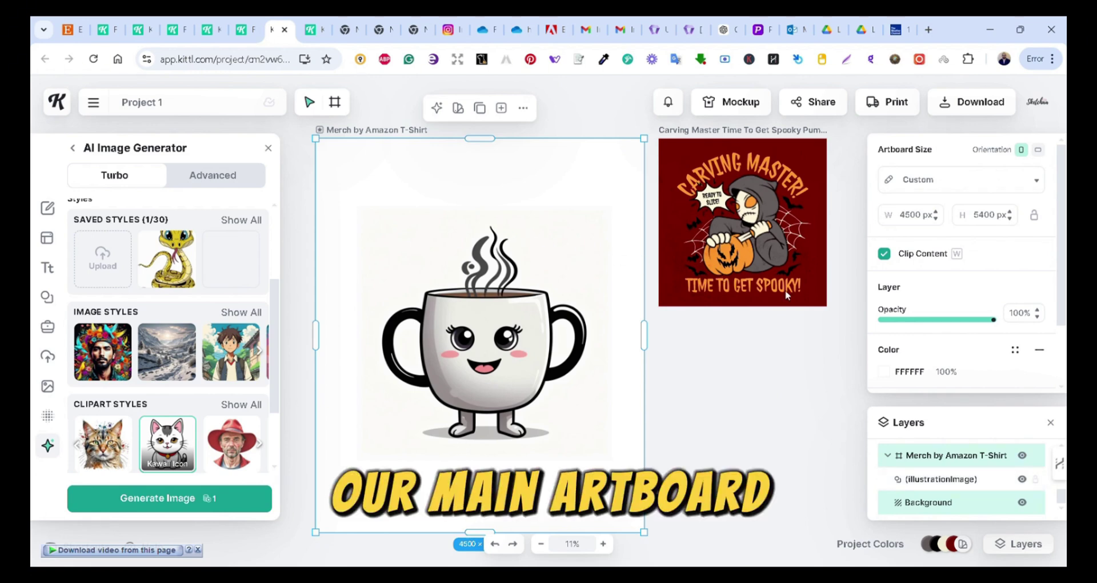
pyautogui.scroll(-1, 906, 292)
pyautogui.click(890, 308)
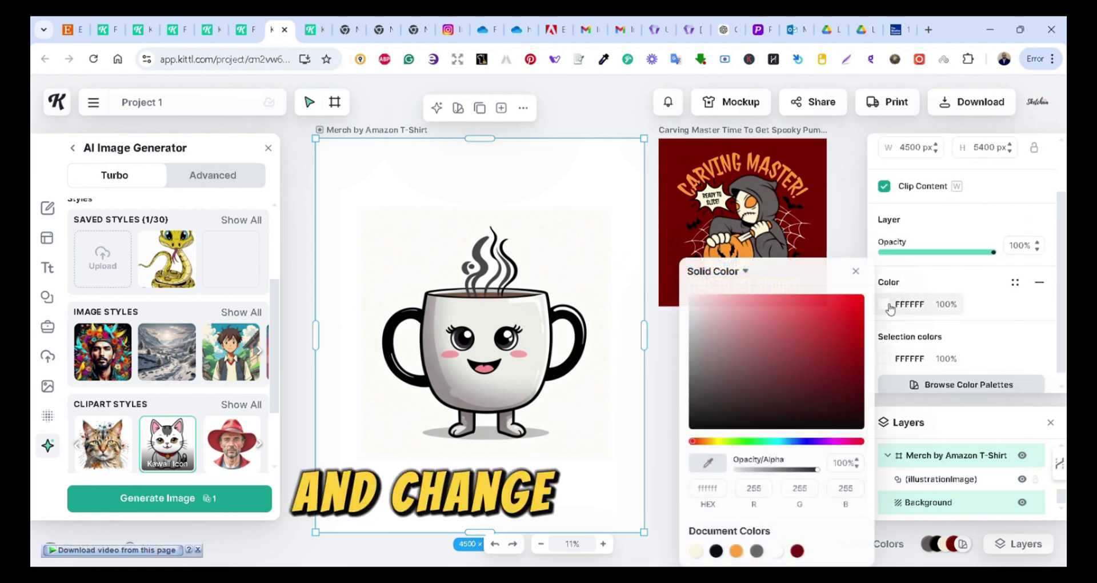
pyautogui.click(847, 309)
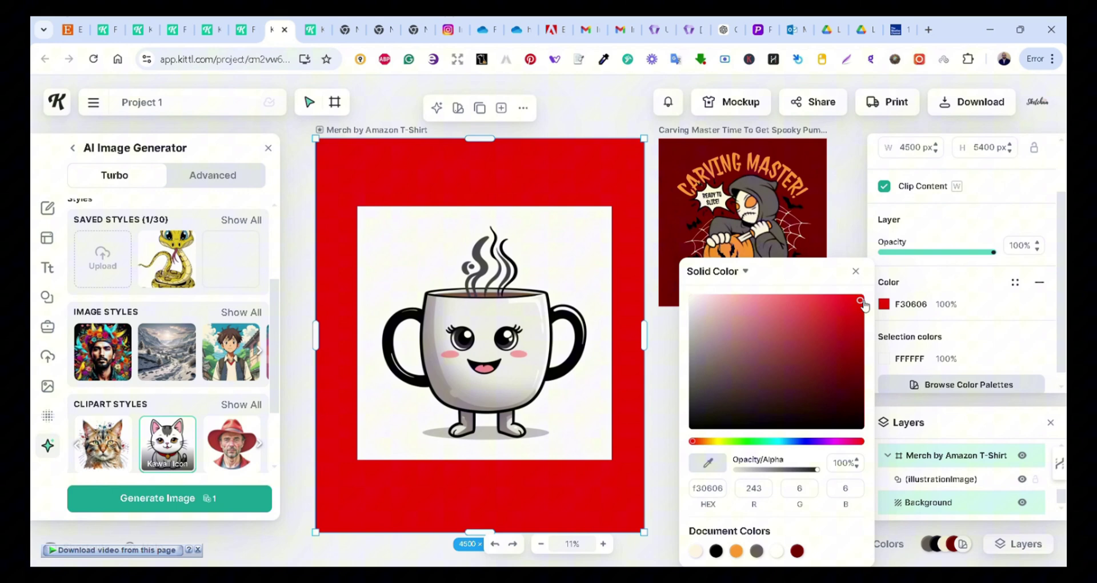
pyautogui.click(658, 355)
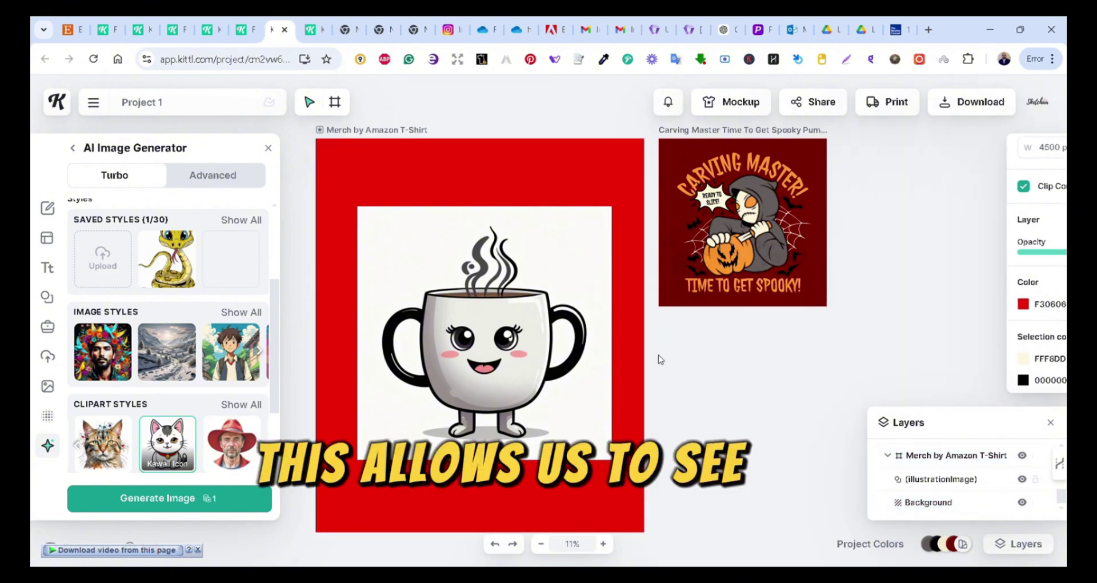
# - Enlarge the mug image toward both the top-left and bottom-right corners
pyautogui.click(549, 362)
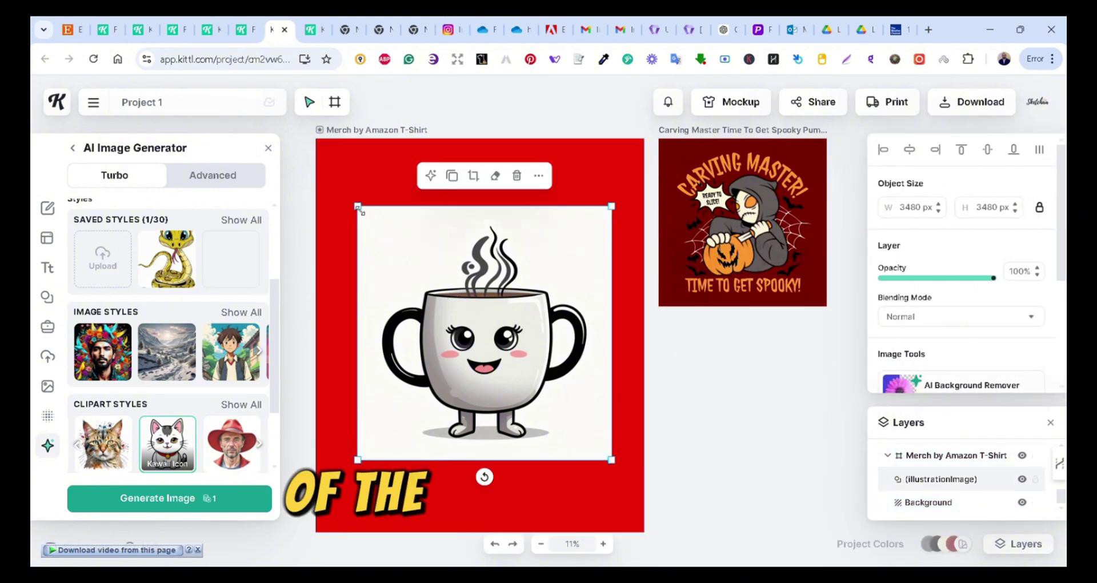
pyautogui.moveTo(358, 206); pyautogui.dragTo(342, 190)
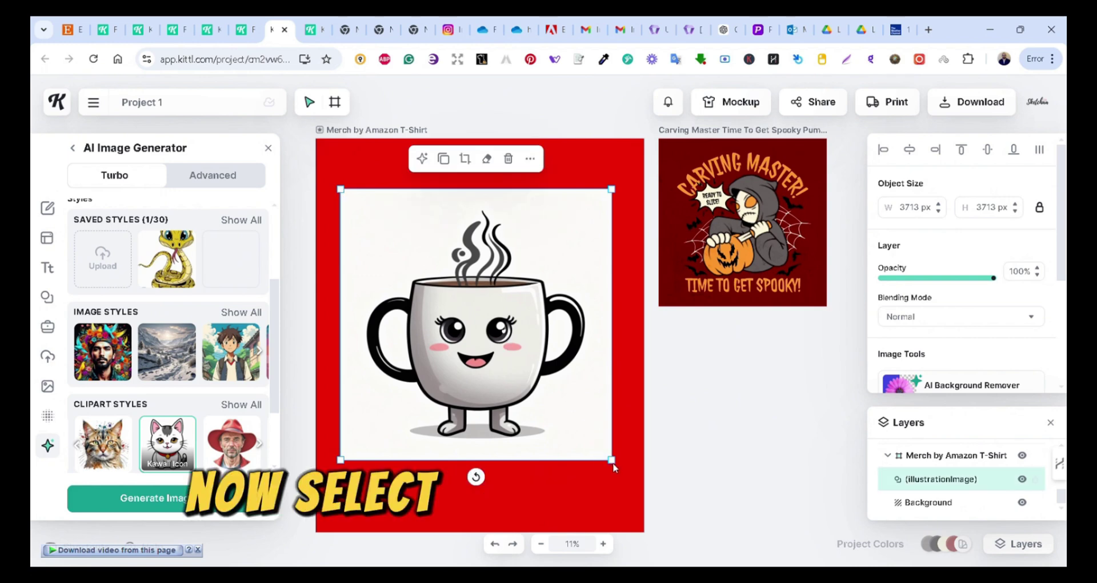
pyautogui.moveTo(614, 464); pyautogui.dragTo(626, 478)
pyautogui.scroll(-3, 966, 263)
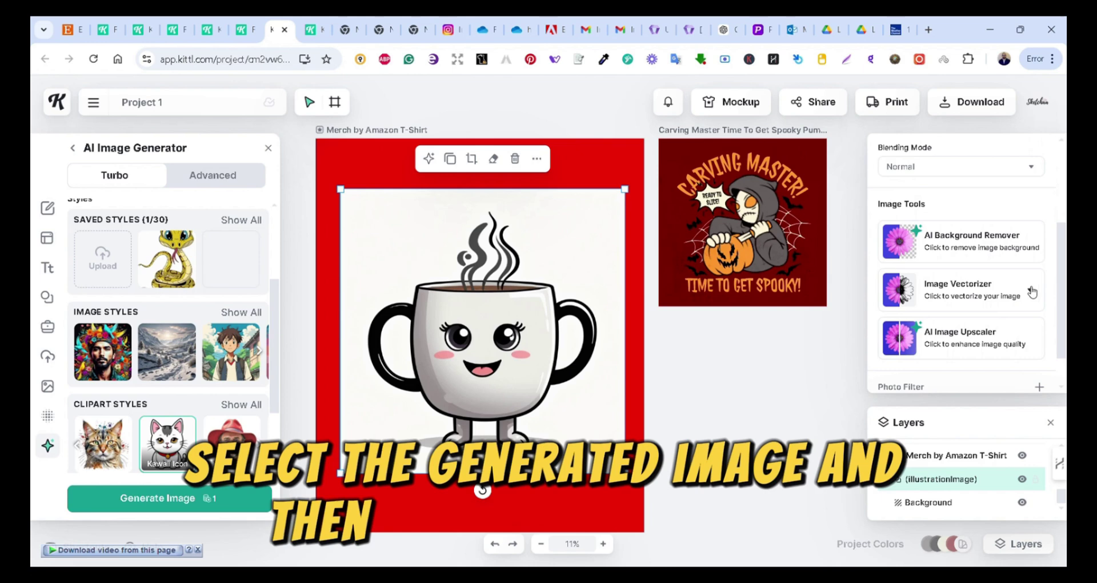
# - Remove the mug's white background with the AI Background Remover and enlarge the mug further
pyautogui.click(972, 240)
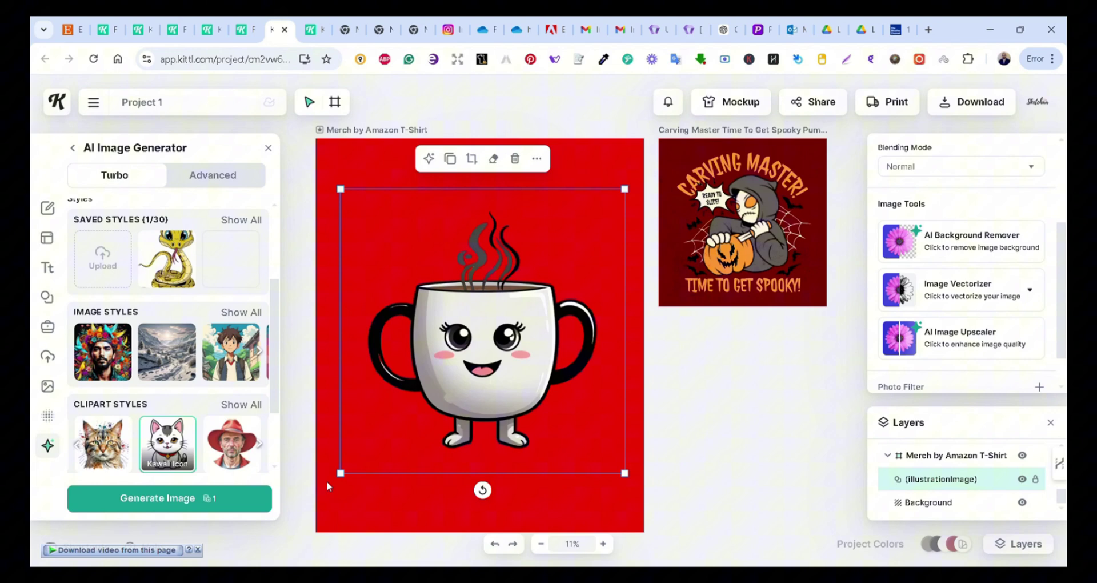
pyautogui.moveTo(342, 472); pyautogui.dragTo(329, 501)
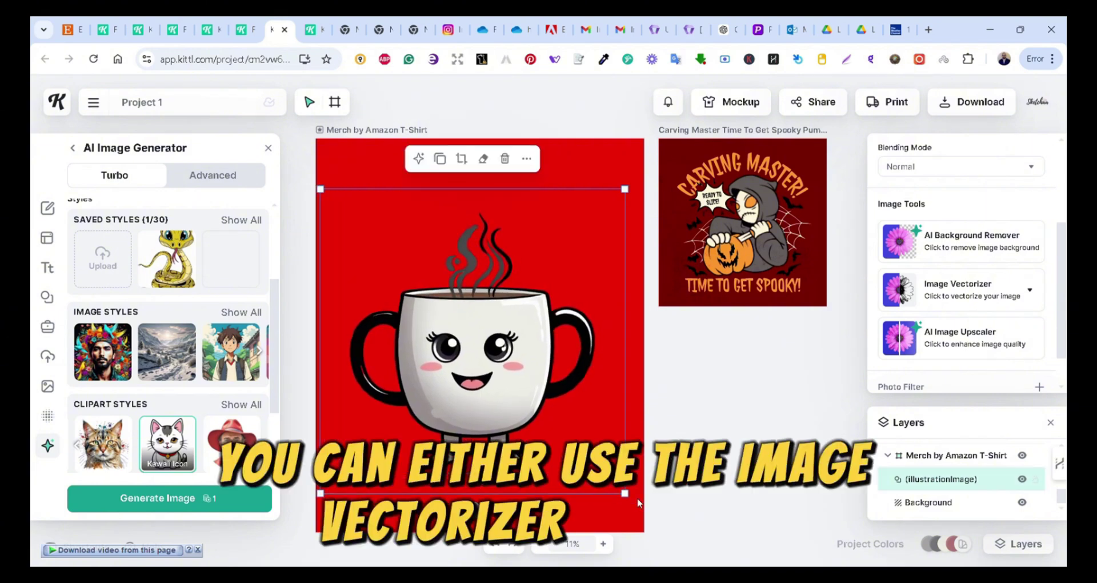
pyautogui.moveTo(630, 499); pyautogui.dragTo(637, 506)
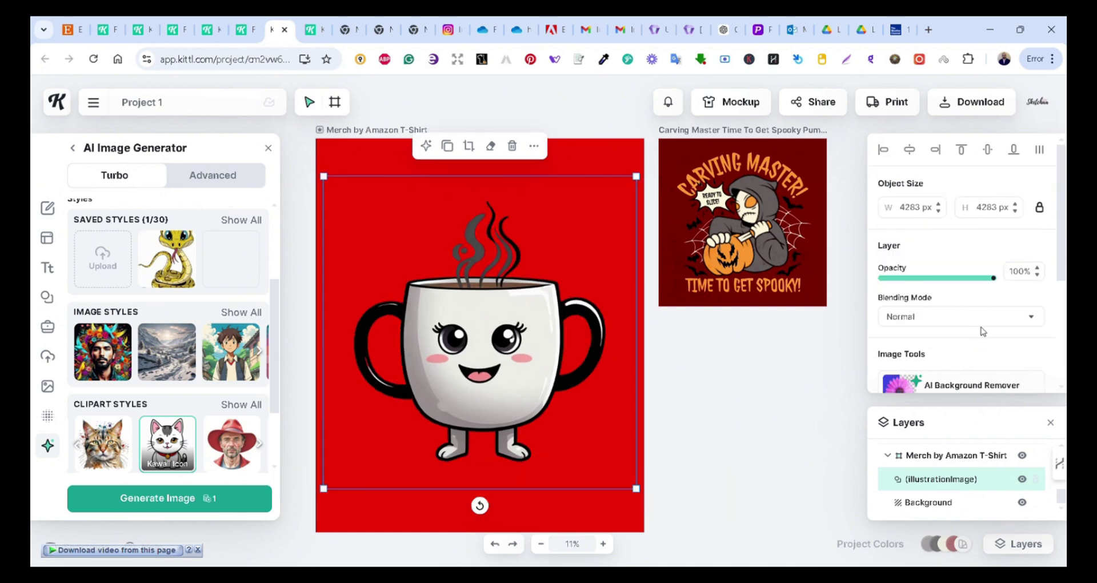
pyautogui.scroll(-1, 983, 332)
pyautogui.scroll(-1, 985, 332)
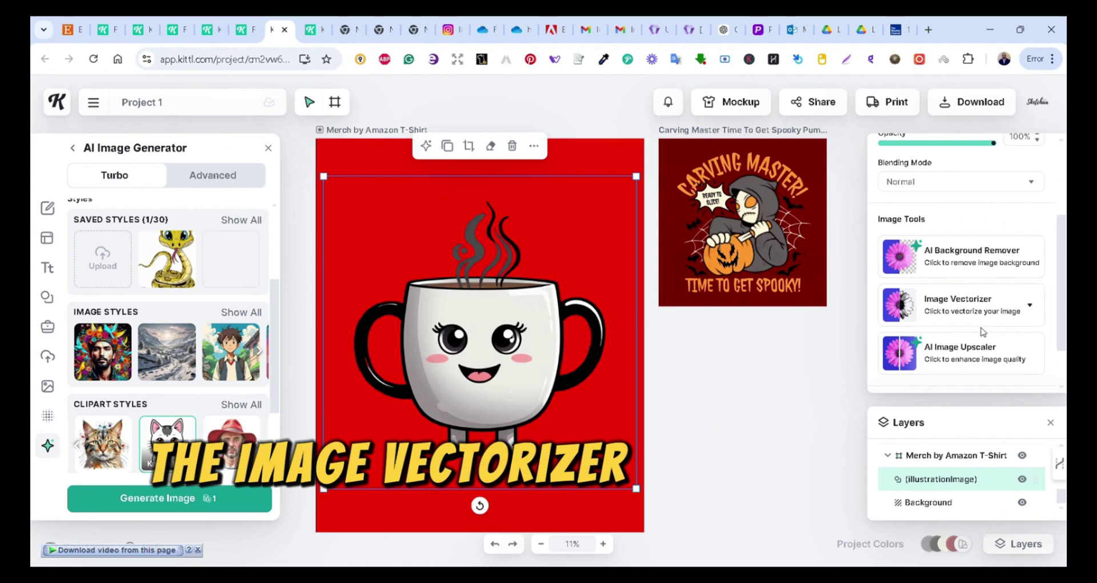
# - Upscale the mug with the AI Image Upscaler after adjusting the vectorize colours, and view Uploads
pyautogui.click(1030, 309)
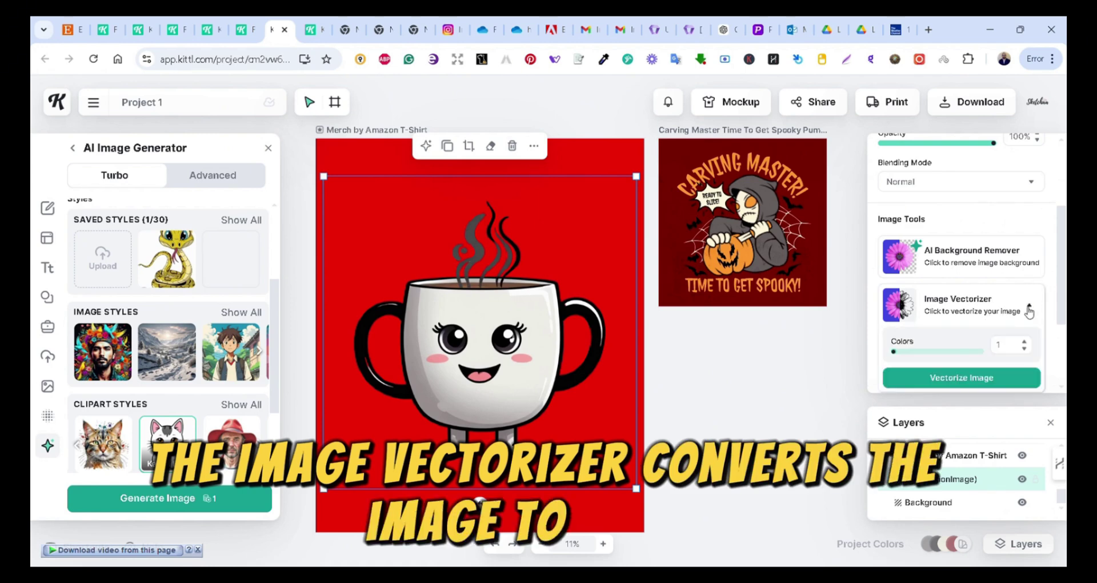
pyautogui.click(1030, 341)
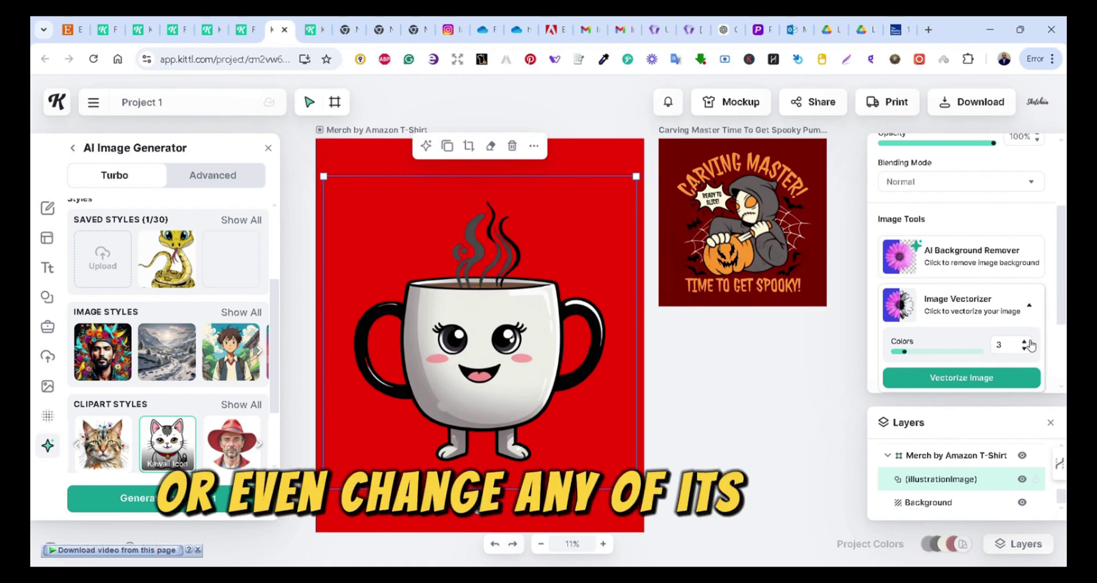
pyautogui.click(1029, 305)
pyautogui.click(995, 317)
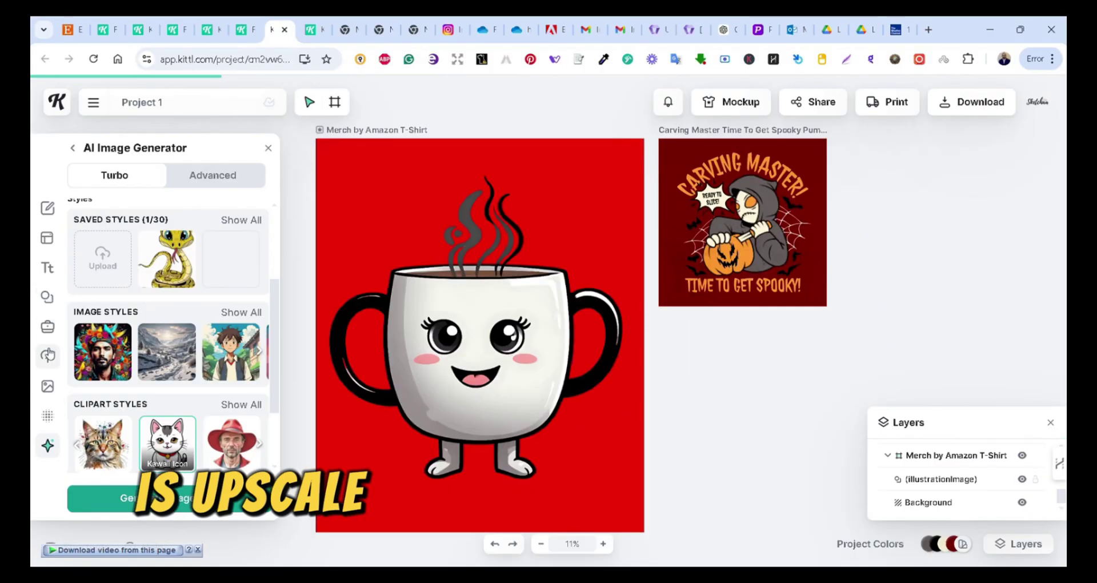
pyautogui.click(47, 356)
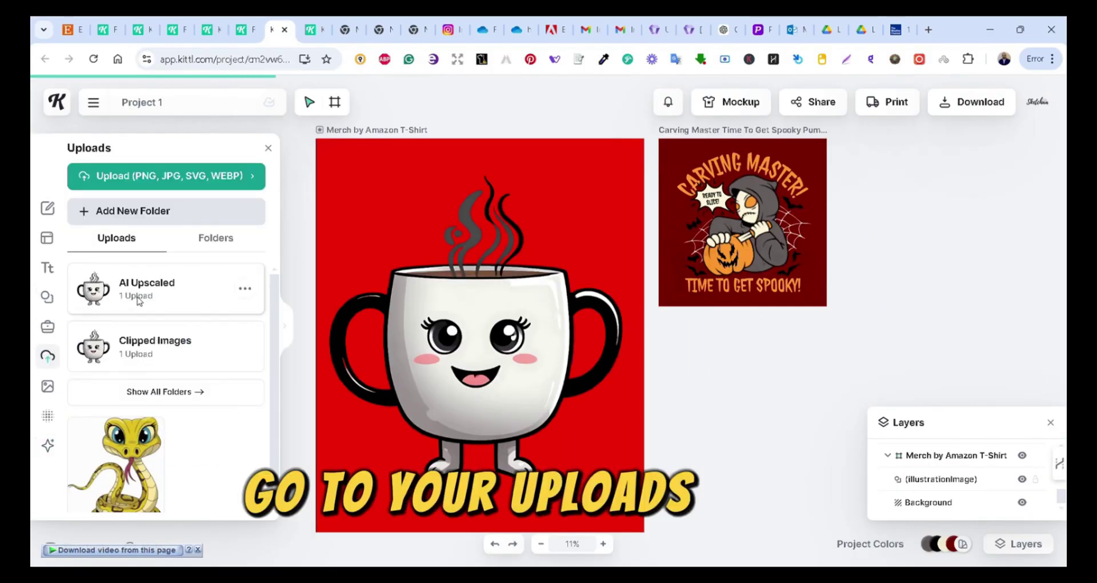
# - Place the upscaled mug from the AI Upscaled folder near the artboard top and delete the large original
pyautogui.click(143, 307)
pyautogui.click(139, 328)
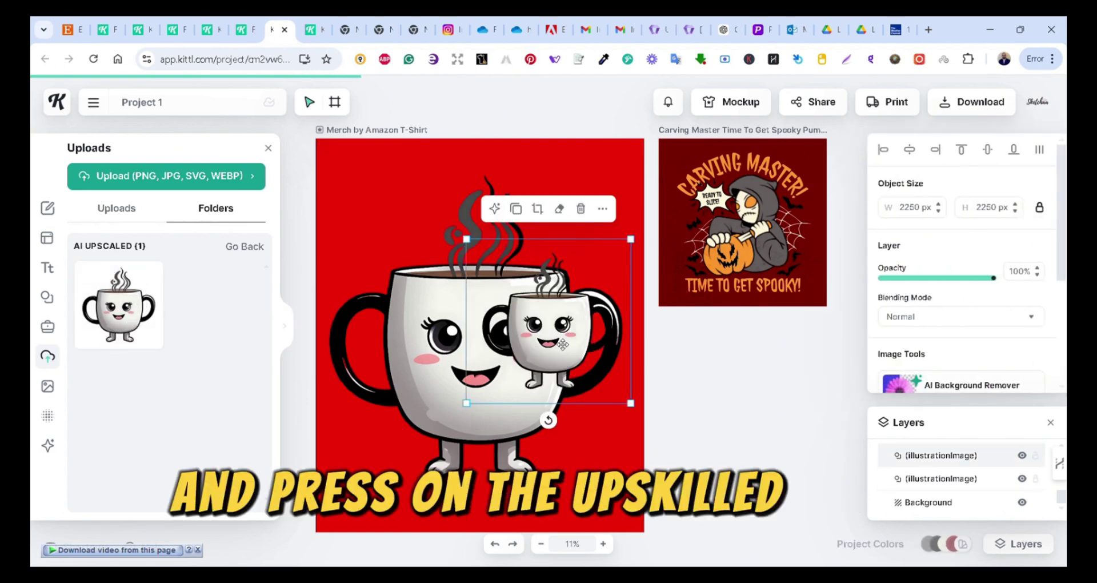
pyautogui.moveTo(563, 344)
pyautogui.mouseDown()
pyautogui.moveTo(385, 292)
pyautogui.moveTo(553, 263)
pyautogui.mouseUp()
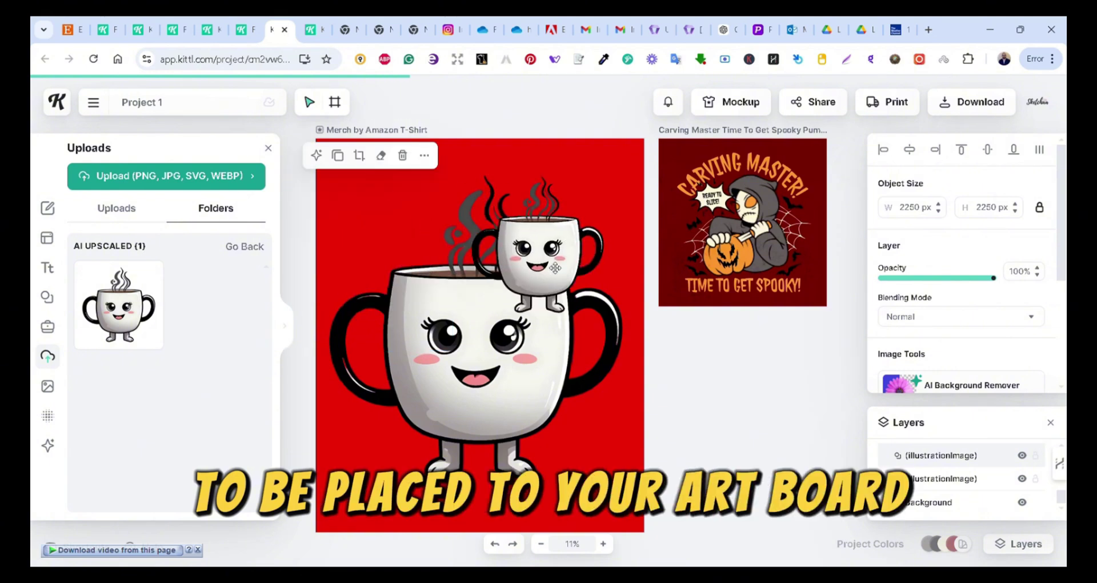
pyautogui.click(460, 424)
pyautogui.press('Delete')
pyautogui.click(463, 321)
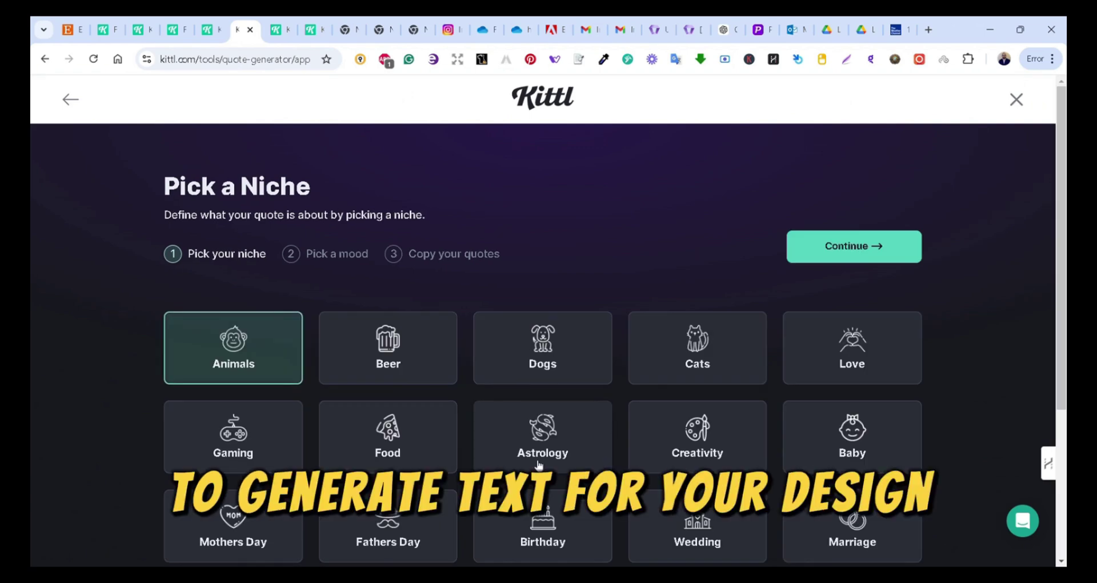
# - Choose the Coffee niche in the Quote Generator and continue to the mood step
pyautogui.scroll(-3, 523, 309)
pyautogui.scroll(-1, 526, 309)
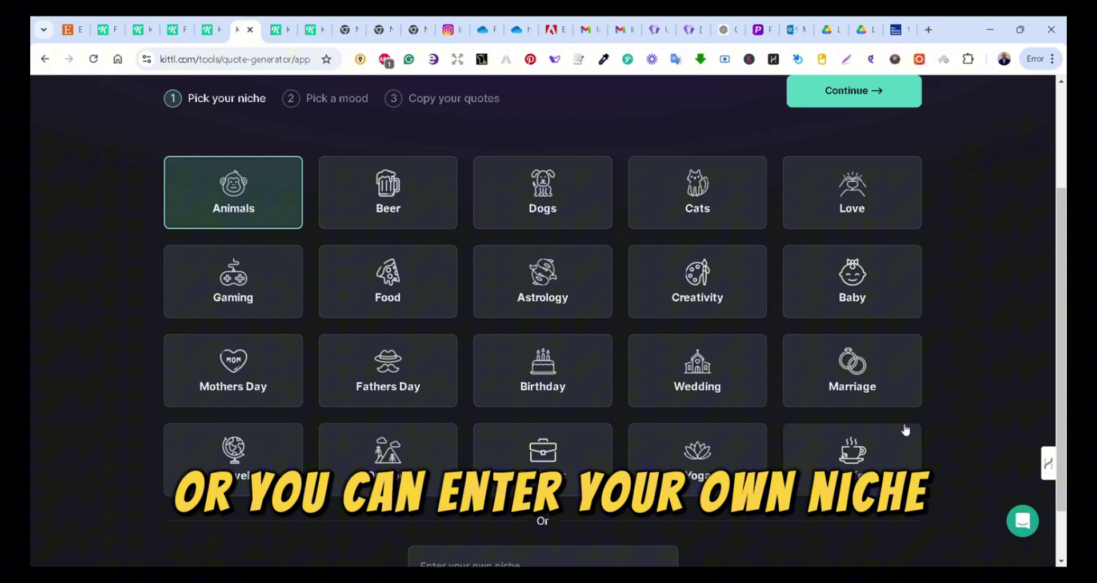
pyautogui.scroll(1, 913, 444)
pyautogui.scroll(-1, 912, 443)
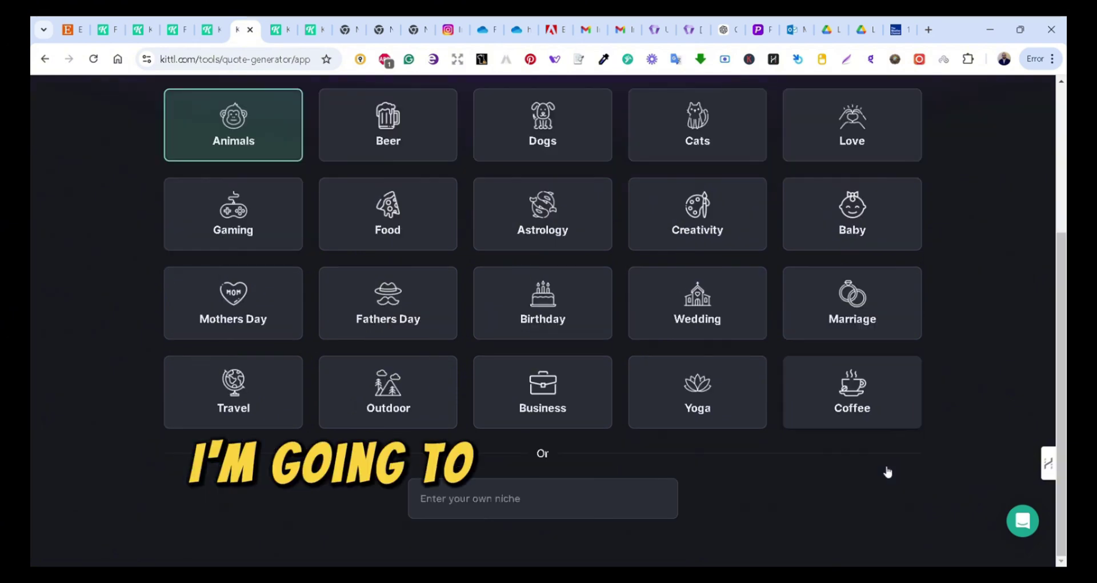
pyautogui.click(860, 399)
pyautogui.scroll(1, 929, 399)
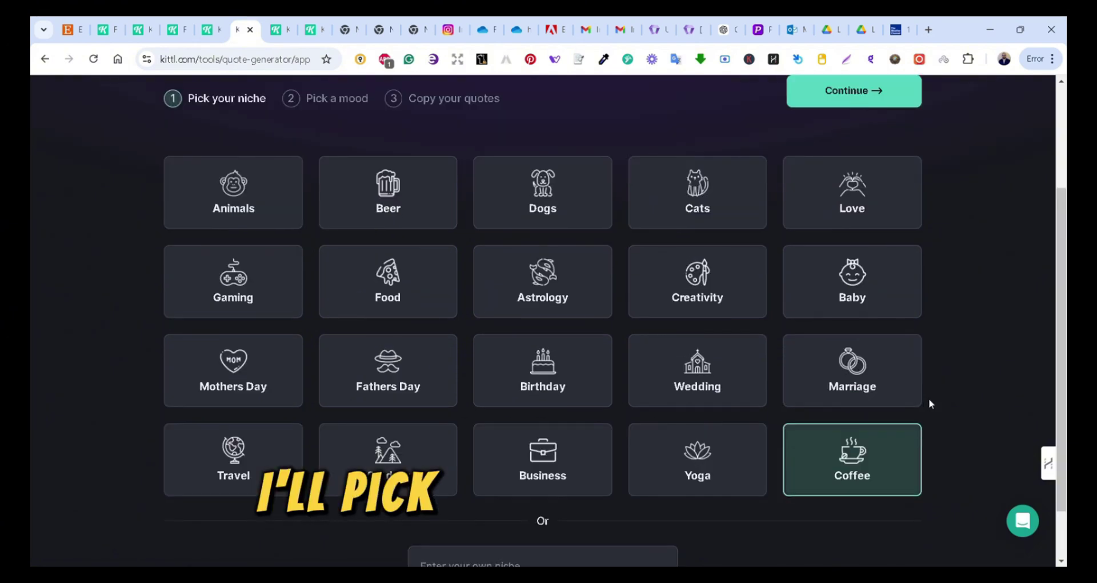
pyautogui.scroll(2, 928, 399)
pyautogui.click(850, 224)
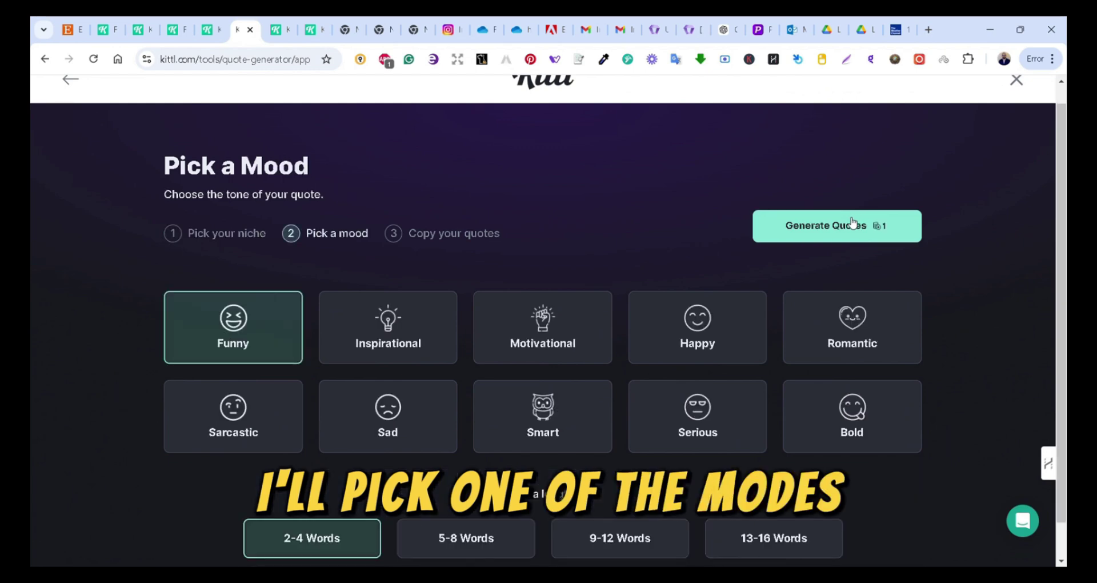
# - Generate funny coffee quotes and scroll through the resulting cards
pyautogui.scroll(-1, 479, 242)
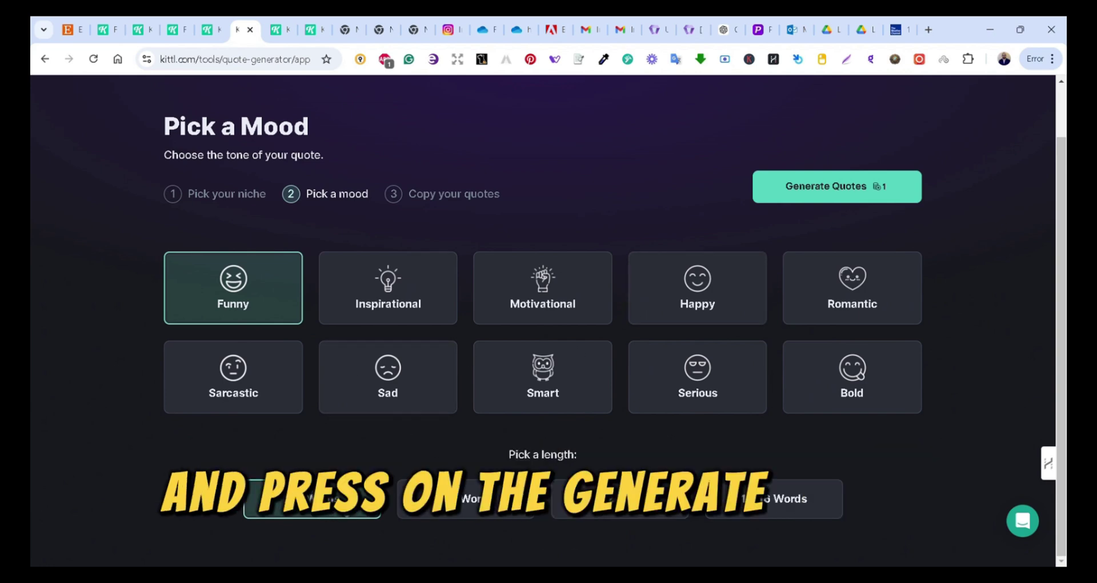
pyautogui.click(868, 192)
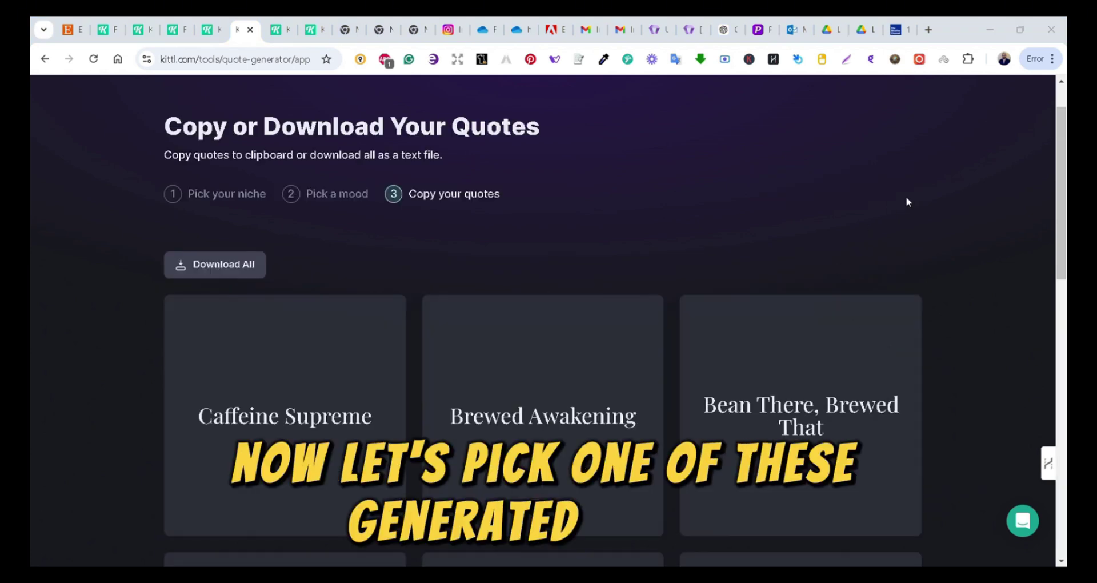
pyautogui.scroll(-3, 908, 201)
pyautogui.scroll(-10, 908, 201)
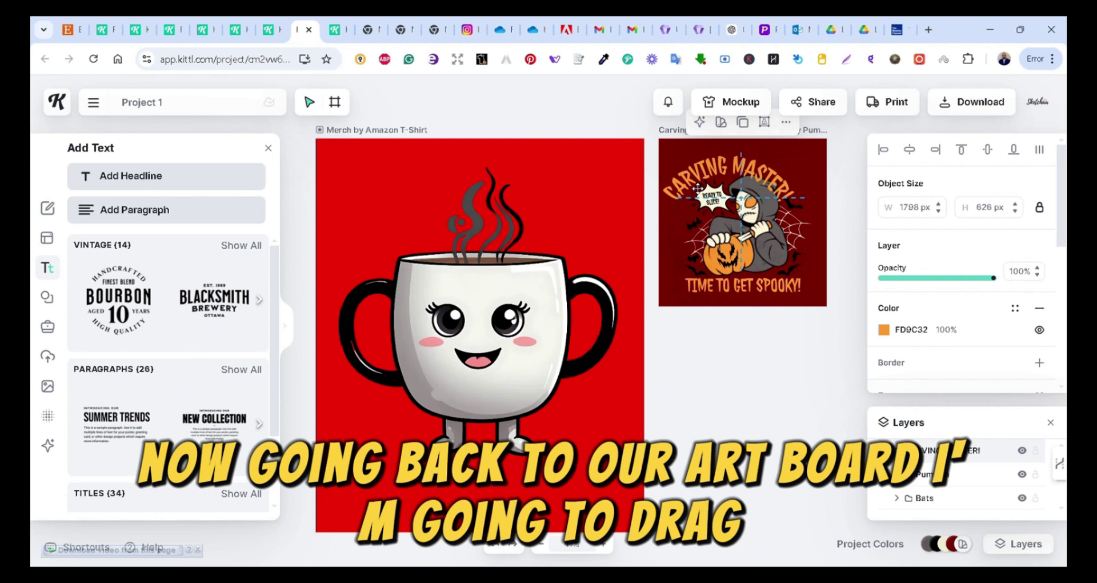
# - Move the arched Carving Master headline onto the mug and change its text to 'Latte Love'
pyautogui.moveTo(773, 174)
pyautogui.mouseDown()
pyautogui.moveTo(543, 195)
pyautogui.moveTo(604, 261)
pyautogui.mouseUp()
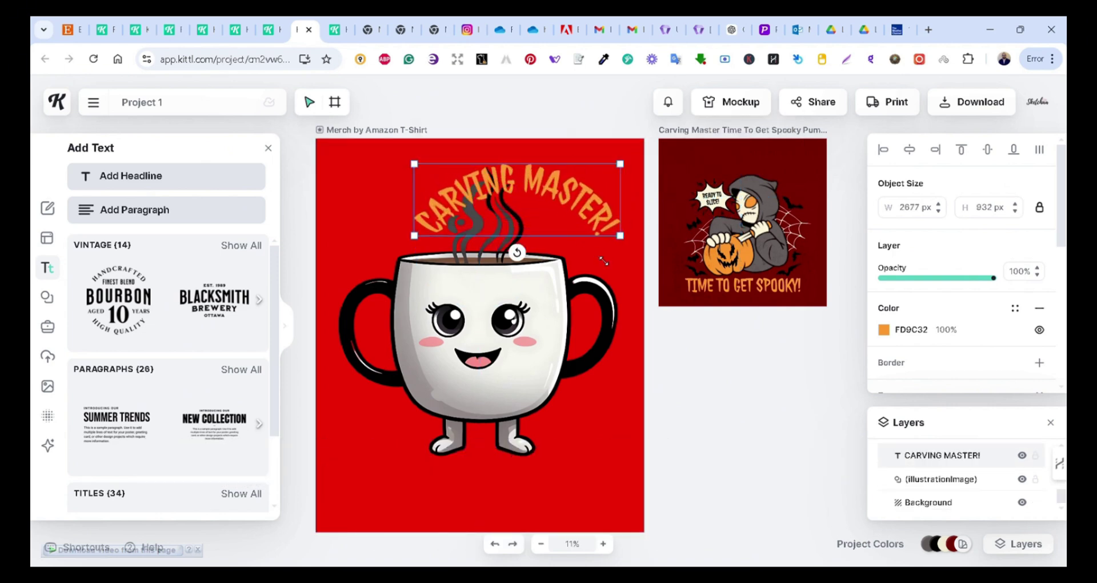
pyautogui.moveTo(404, 241); pyautogui.dragTo(354, 257)
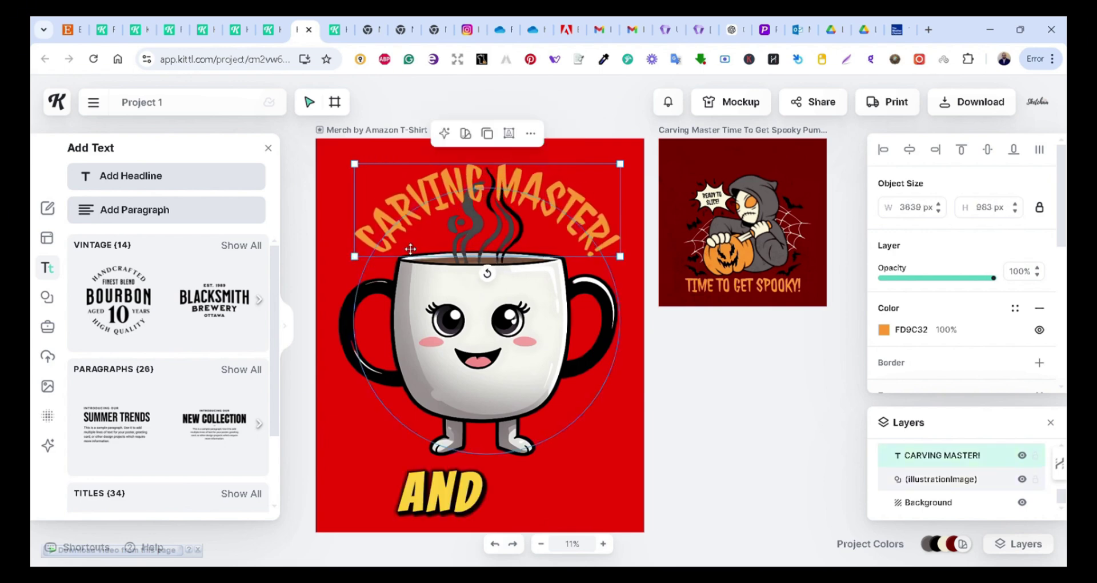
pyautogui.moveTo(541, 199); pyautogui.dragTo(529, 197)
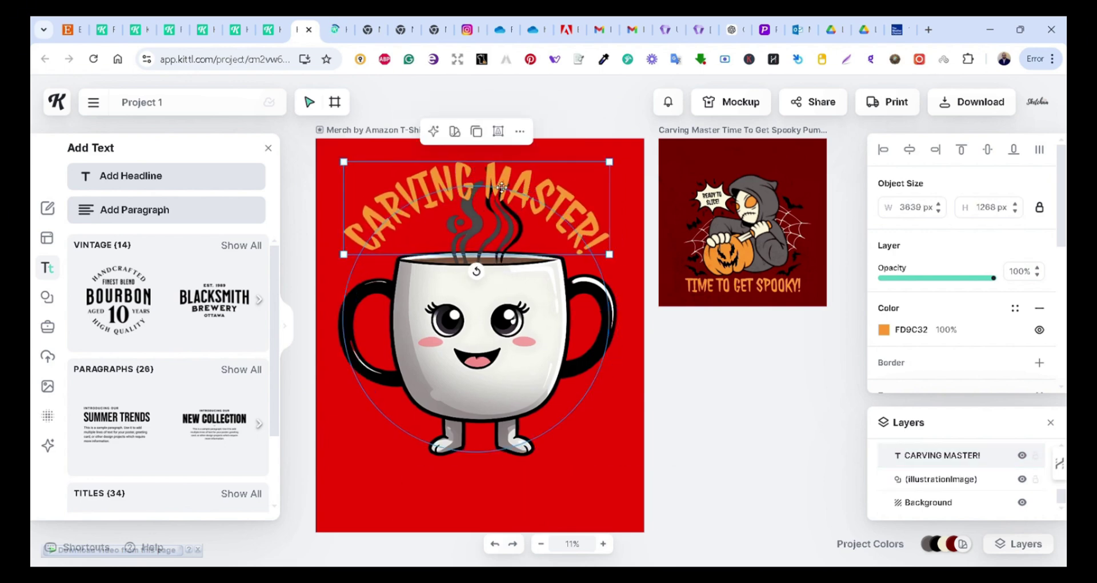
pyautogui.doubleClick(526, 189)
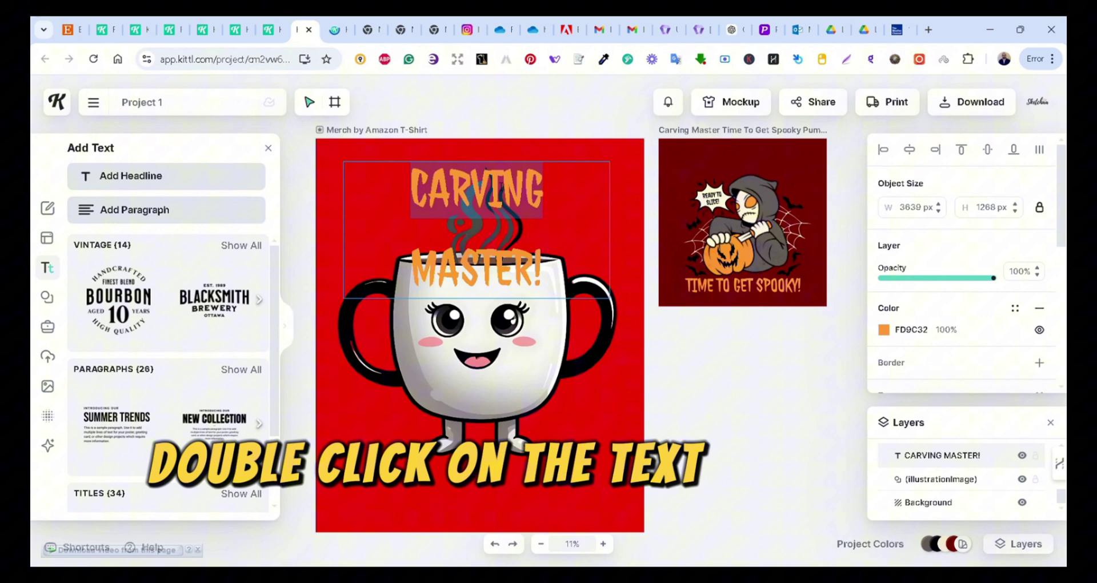
pyautogui.hotkey('ctrl', 'a')
pyautogui.write('Latte Love')
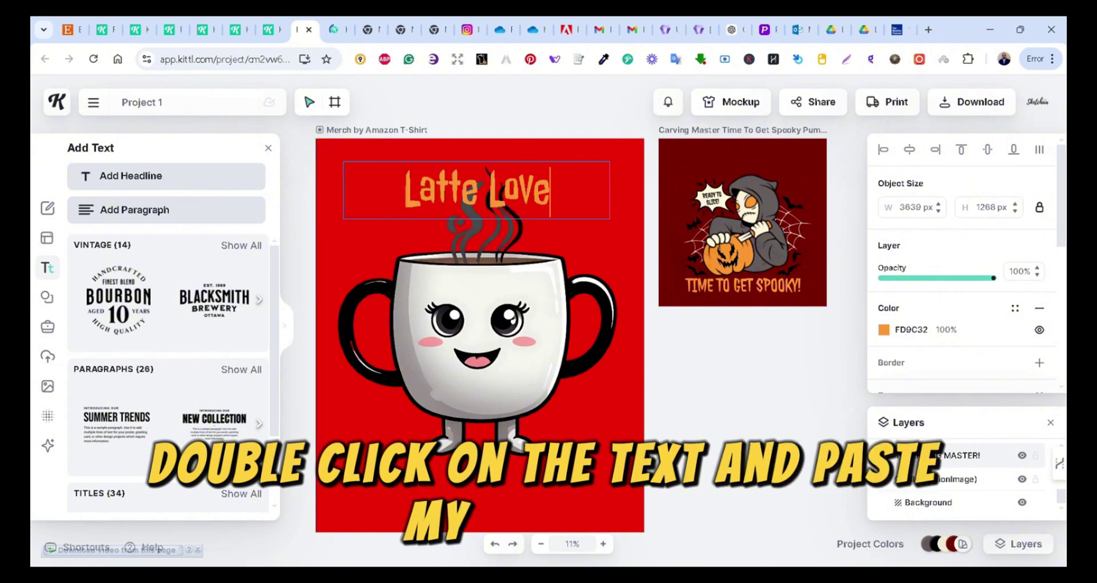
pyautogui.press('Escape')
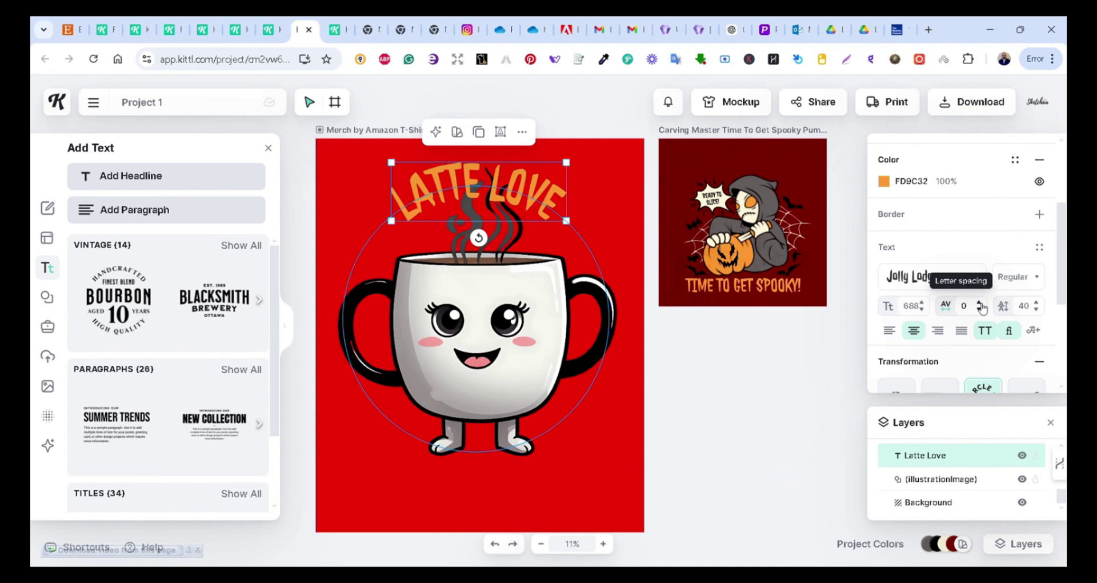
# - Raise the LATTE LOVE letter spacing to 95 and drag the talk box onto the mug
pyautogui.click(981, 304)
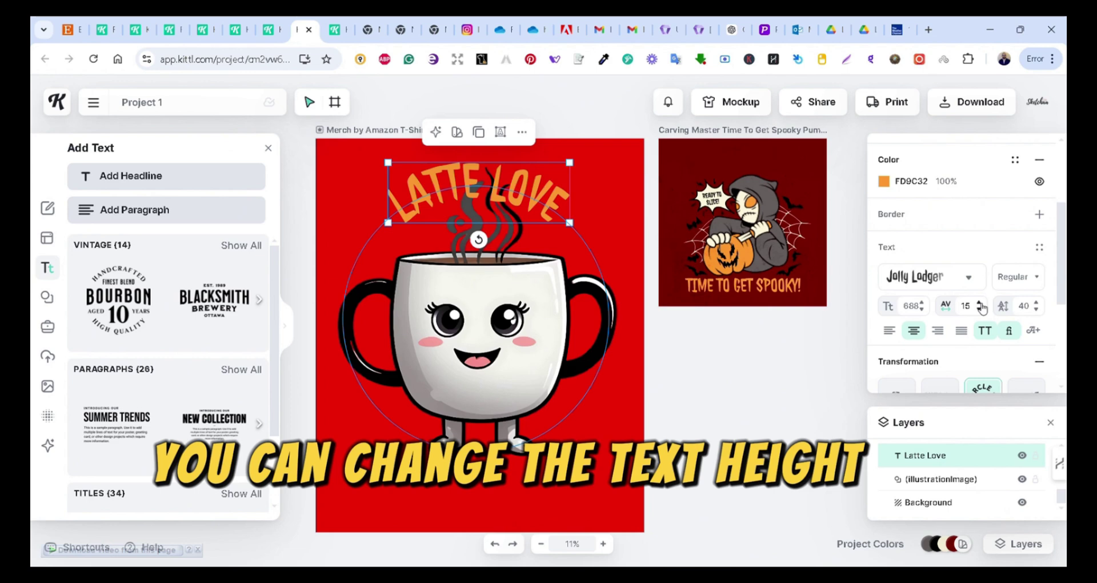
pyautogui.click(980, 303)
pyautogui.click(981, 303)
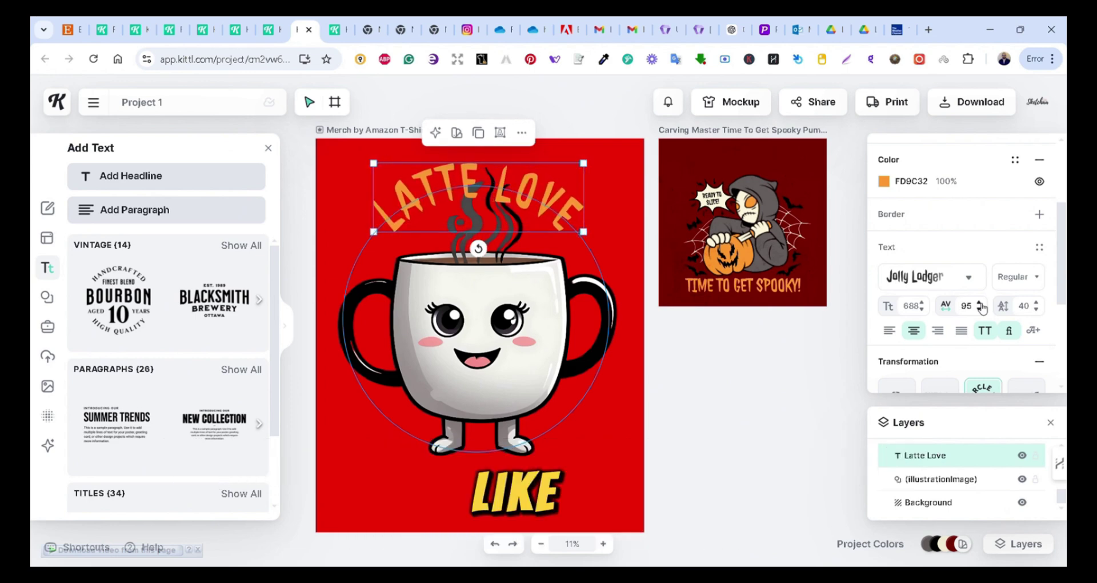
pyautogui.moveTo(717, 203)
pyautogui.mouseDown()
pyautogui.moveTo(676, 220)
pyautogui.moveTo(384, 264)
pyautogui.mouseUp()
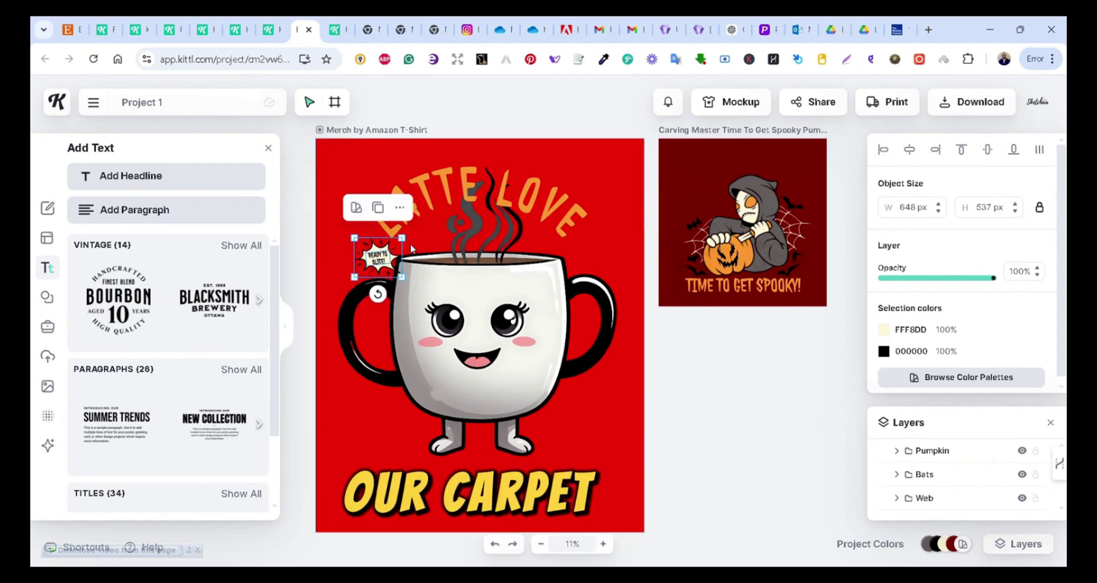
# - Fill the talk box burst with 'GOOD MORNING!' in the Agbalumo typeface
pyautogui.doubleClick(378, 254)
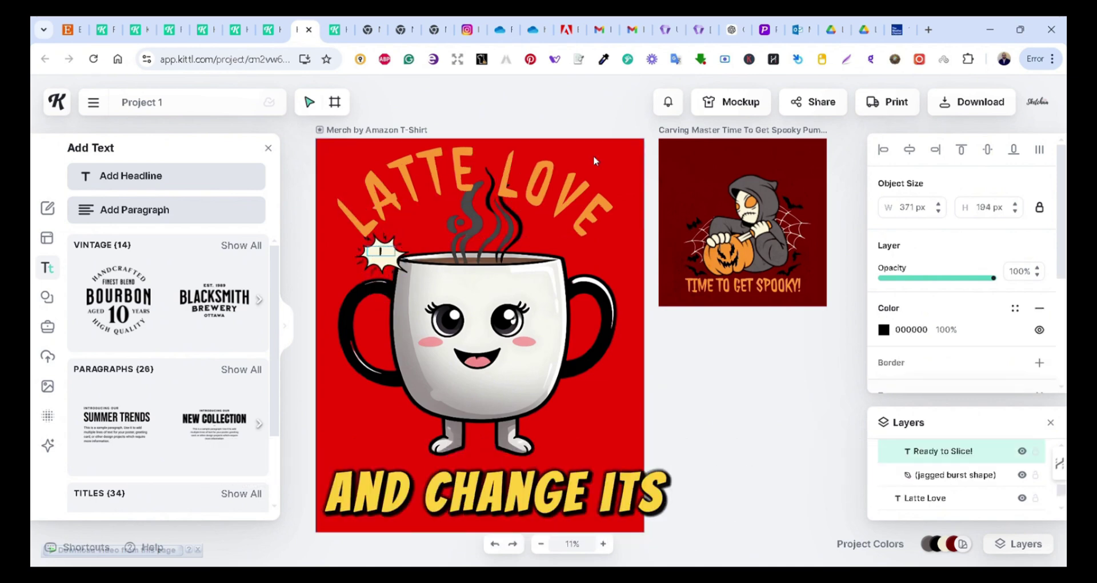
pyautogui.write('GOOD MORNING!')
pyautogui.press('Escape')
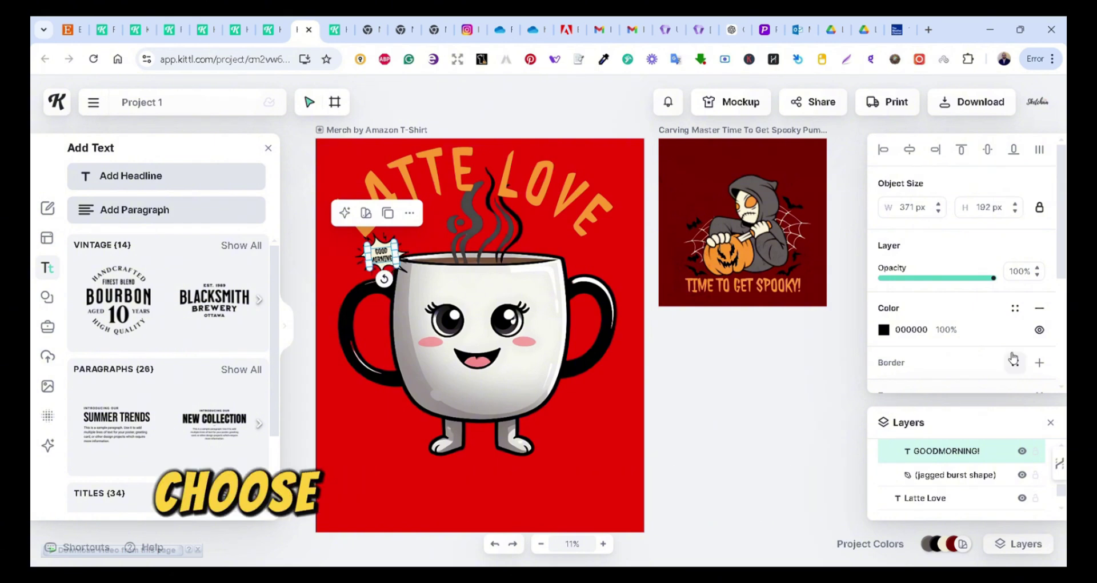
pyautogui.scroll(-2, 1014, 359)
pyautogui.scroll(-2, 1012, 313)
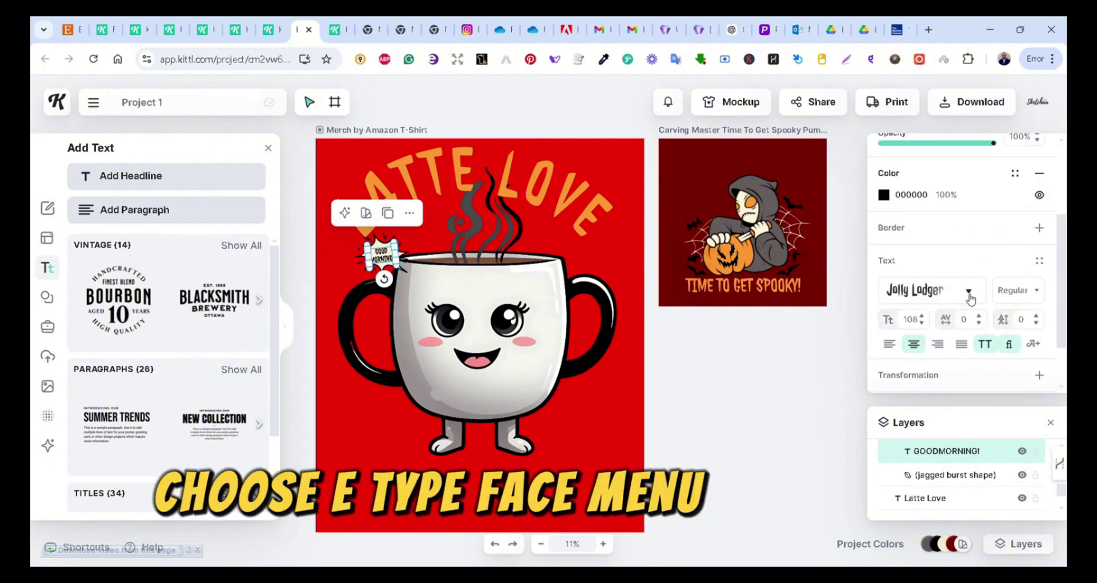
pyautogui.click(970, 296)
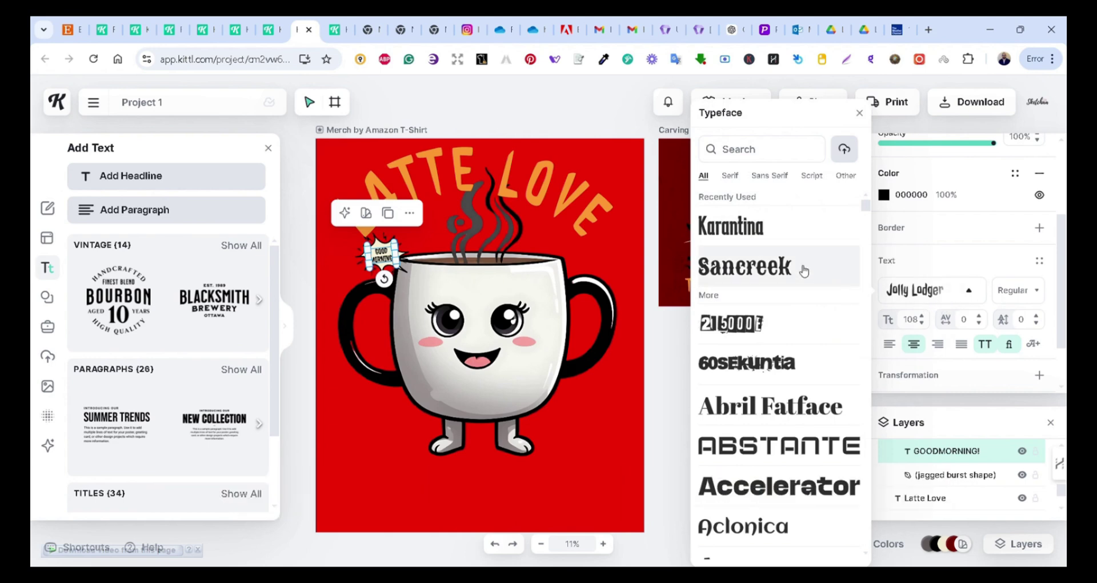
pyautogui.scroll(-1, 800, 297)
pyautogui.scroll(-1, 801, 297)
pyautogui.scroll(-2, 798, 307)
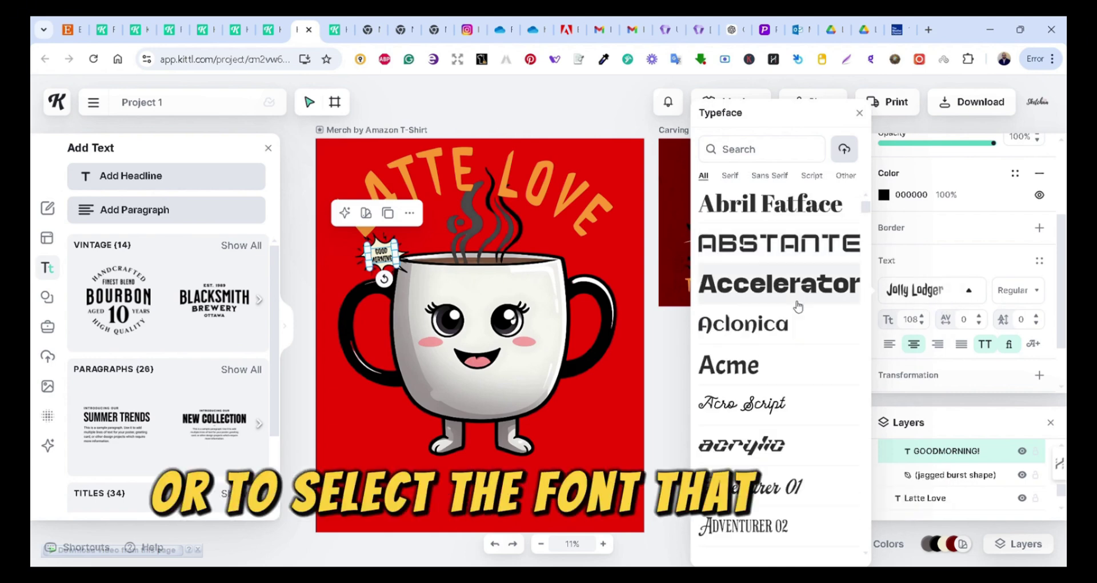
pyautogui.scroll(-2, 800, 307)
pyautogui.scroll(-4, 800, 307)
pyautogui.click(781, 446)
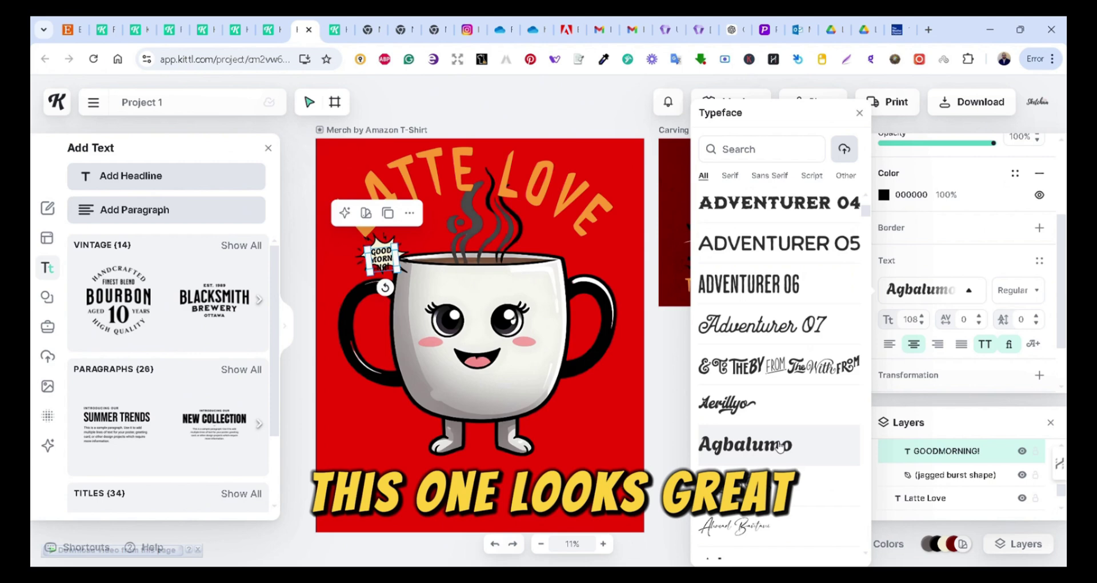
# - Move 'Time to Get Spooky!' to the bottom of the mug design and generate more coffee quotes
pyautogui.click(756, 289)
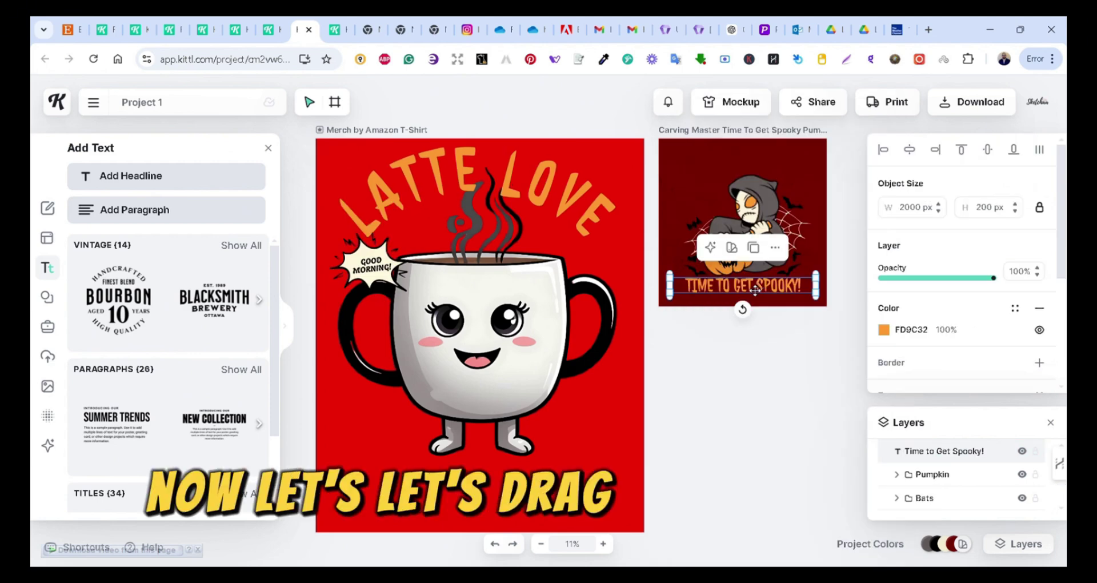
pyautogui.moveTo(755, 289); pyautogui.dragTo(498, 486)
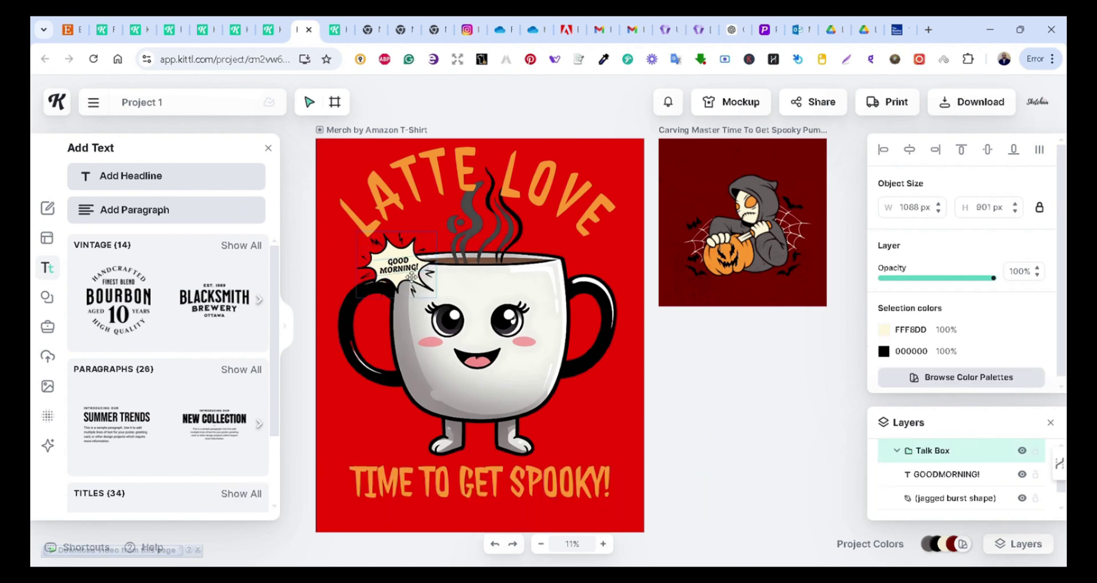
pyautogui.moveTo(371, 263); pyautogui.dragTo(399, 264)
pyautogui.click(766, 397)
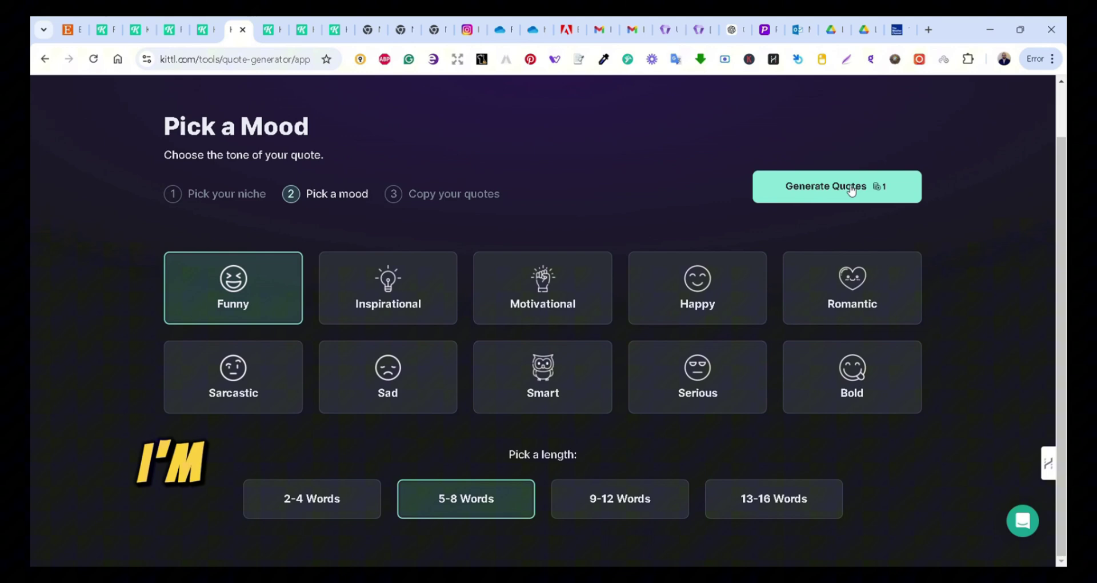
pyautogui.click(851, 188)
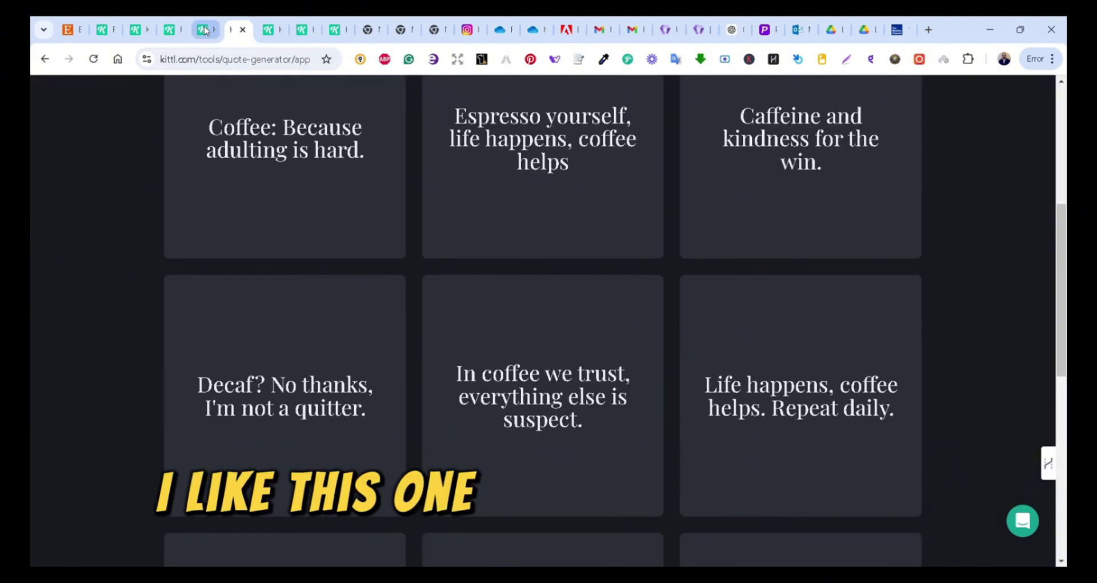
# - Paste the coffee quote into the mug design's tagline and widen its text box
pyautogui.click(261, 33)
pyautogui.hotkey('ctrl', 'v')
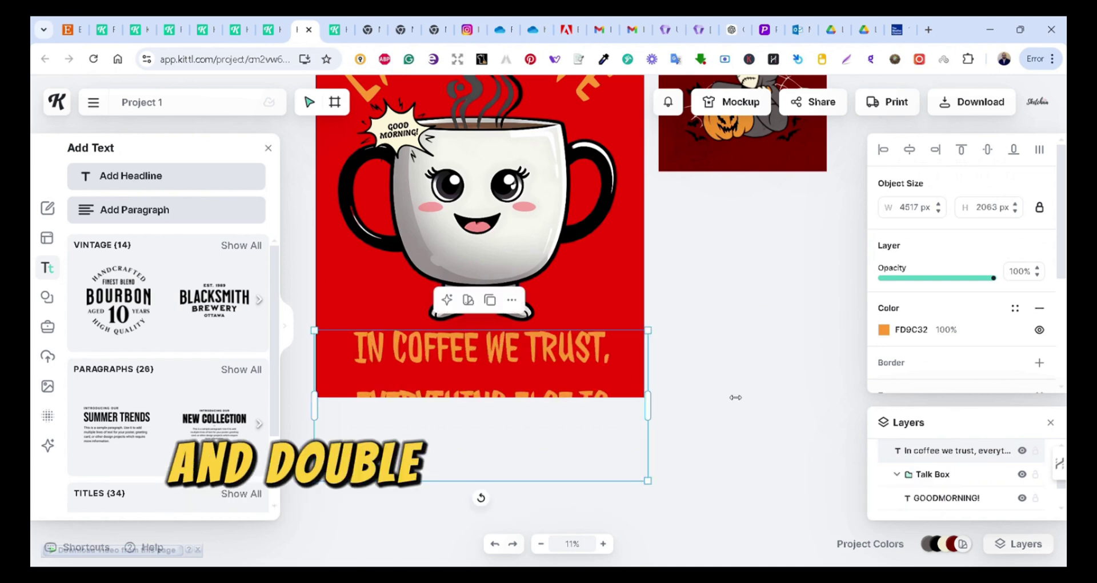
pyautogui.moveTo(645, 365); pyautogui.dragTo(874, 371)
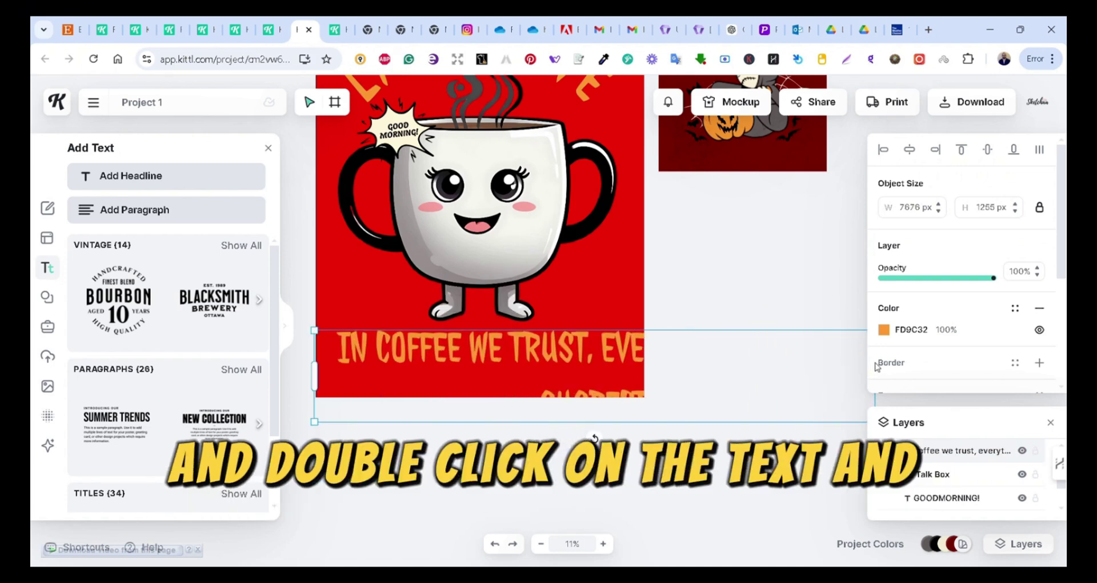
pyautogui.moveTo(318, 334); pyautogui.dragTo(429, 343)
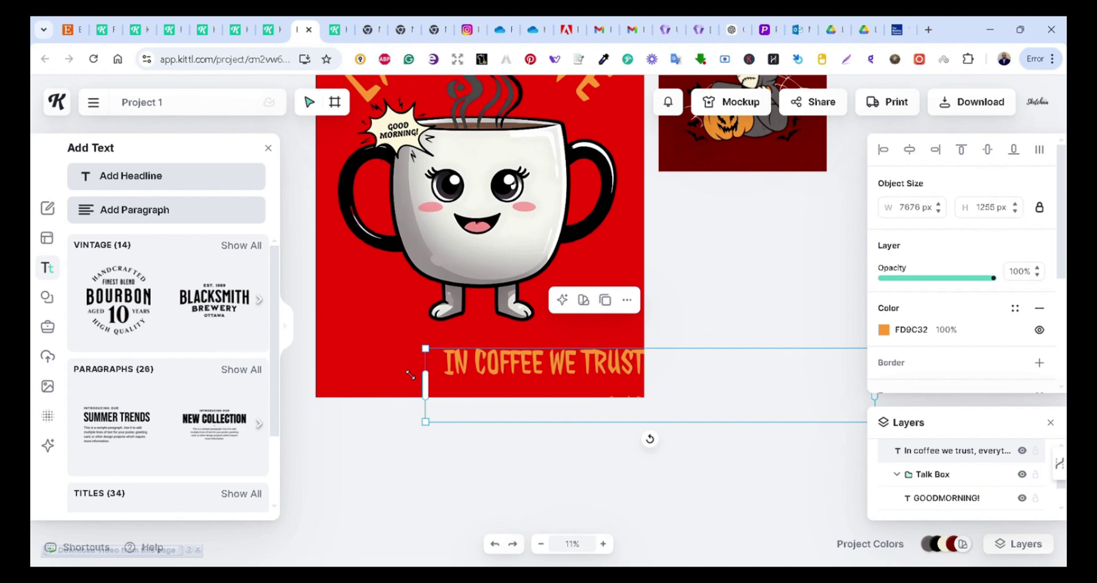
pyautogui.press('Escape')
# - Resize and centre the quote box so the text wraps onto two lines
pyautogui.moveTo(567, 372); pyautogui.dragTo(429, 360)
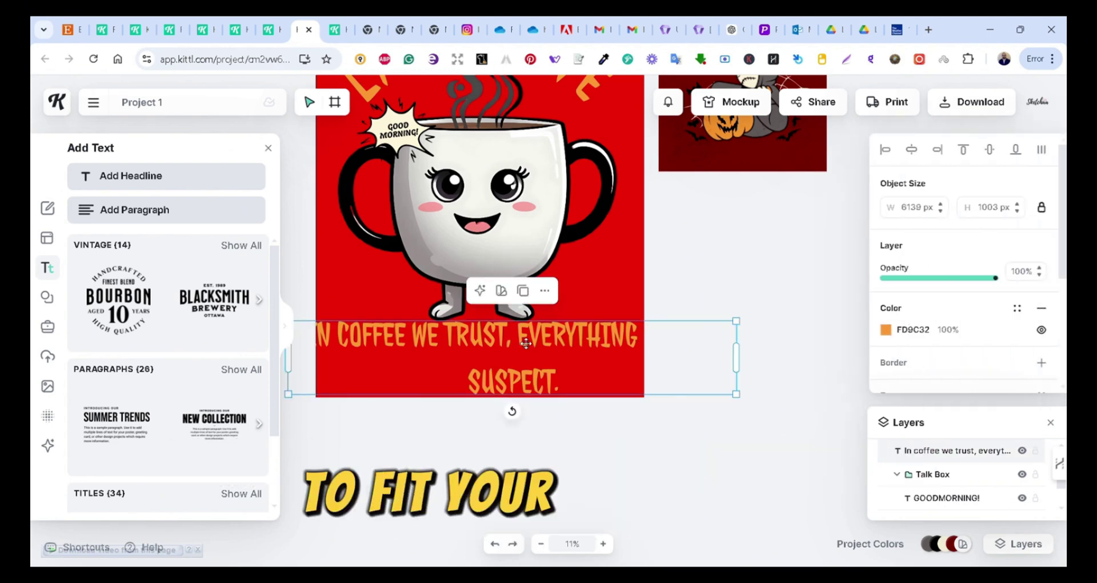
pyautogui.moveTo(738, 322); pyautogui.dragTo(618, 359)
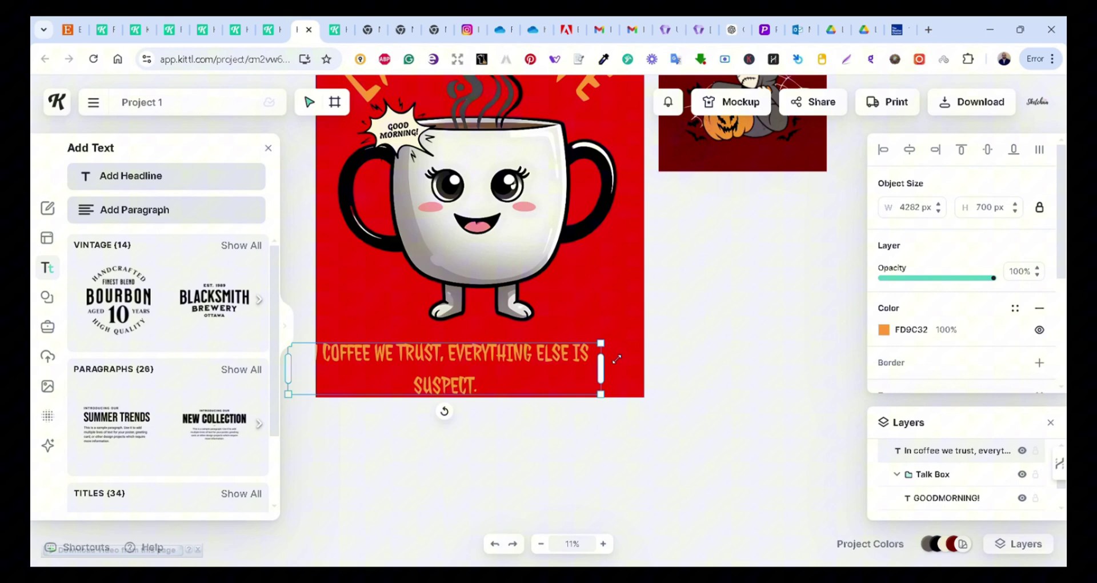
pyautogui.moveTo(513, 358); pyautogui.dragTo(487, 364)
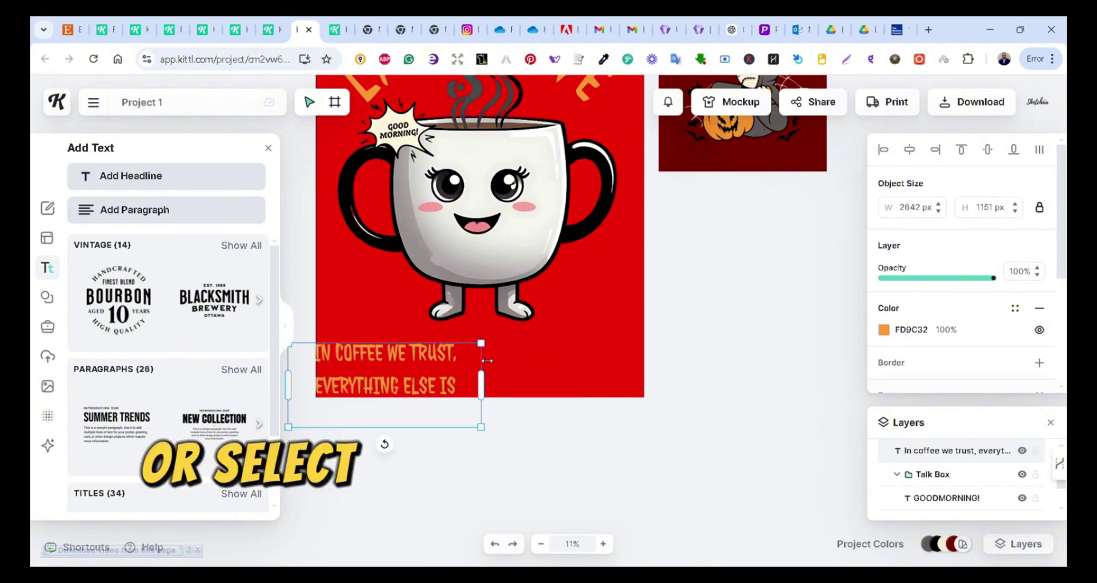
pyautogui.click(700, 396)
pyautogui.moveTo(398, 355); pyautogui.dragTo(534, 327)
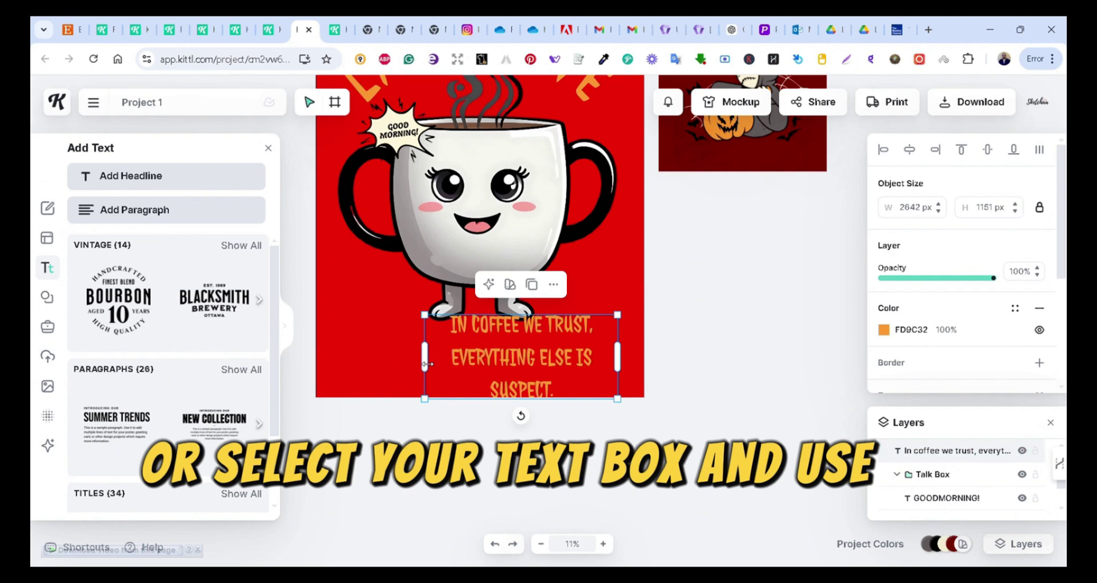
pyautogui.moveTo(427, 364); pyautogui.dragTo(362, 355)
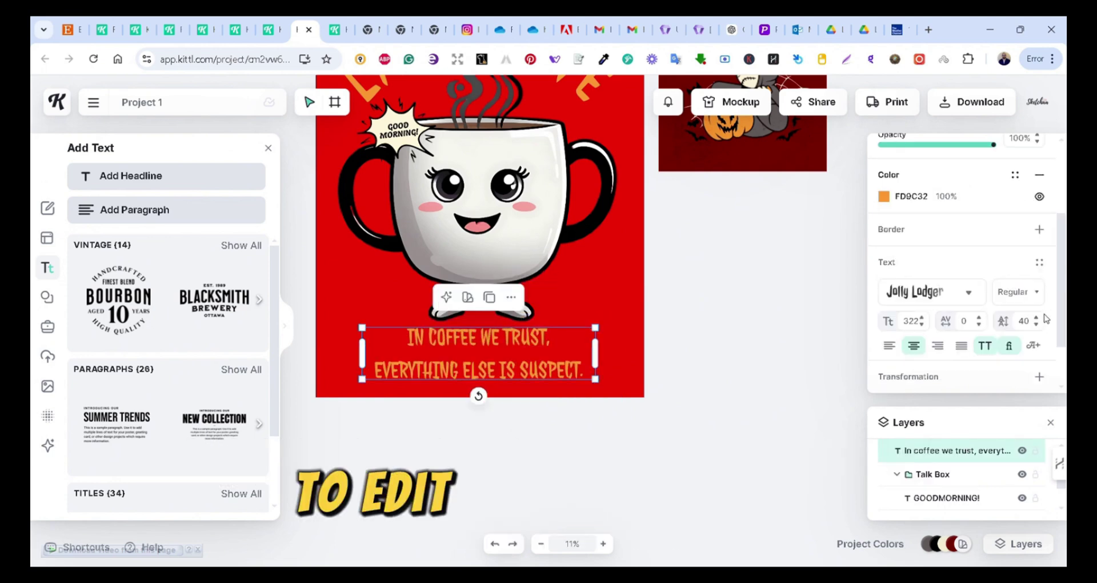
# - Reduce the quote's line height and set it in the 60sEkuntia font
pyautogui.click(1038, 324)
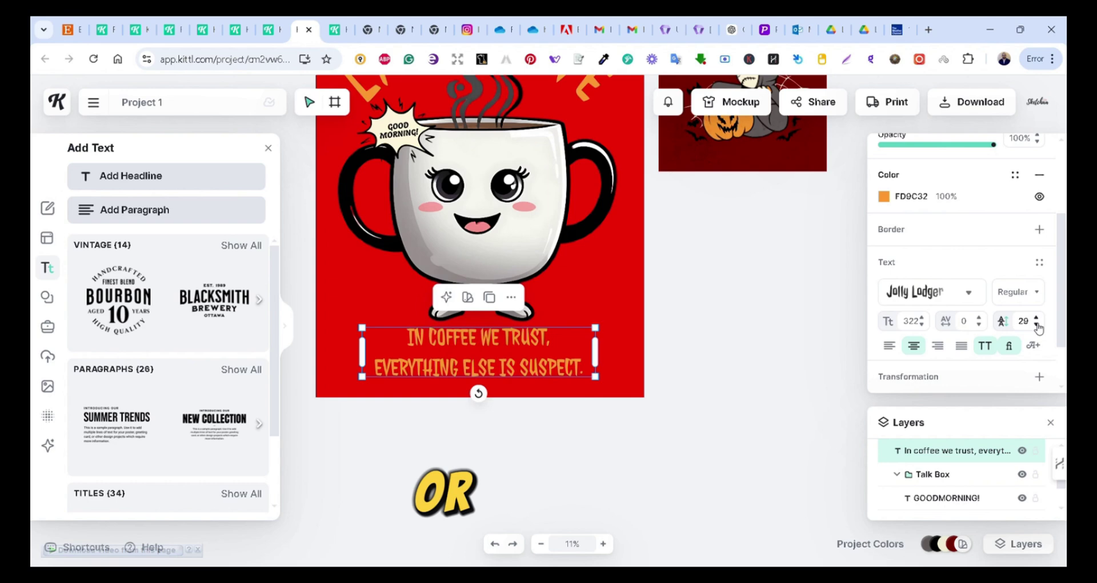
pyautogui.click(969, 292)
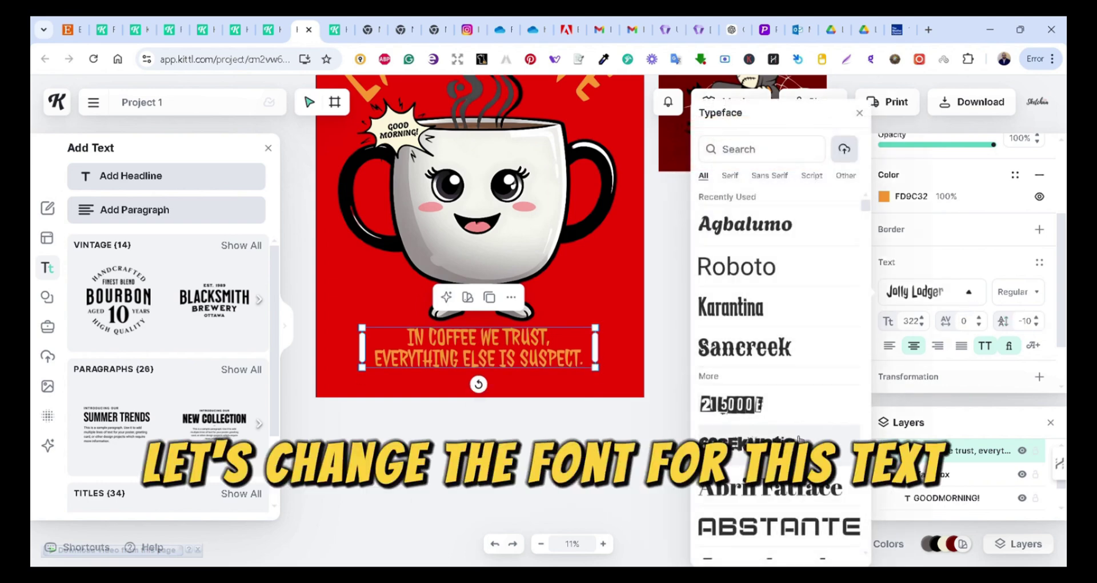
pyautogui.click(799, 440)
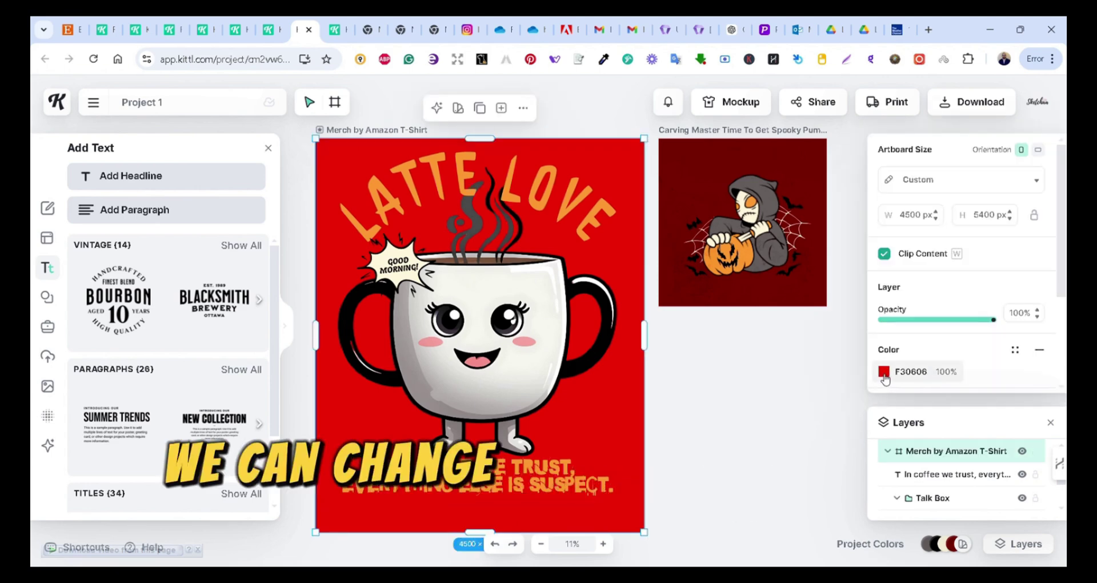
# - Change the artboard background colour from red to cream
pyautogui.click(885, 372)
pyautogui.click(716, 551)
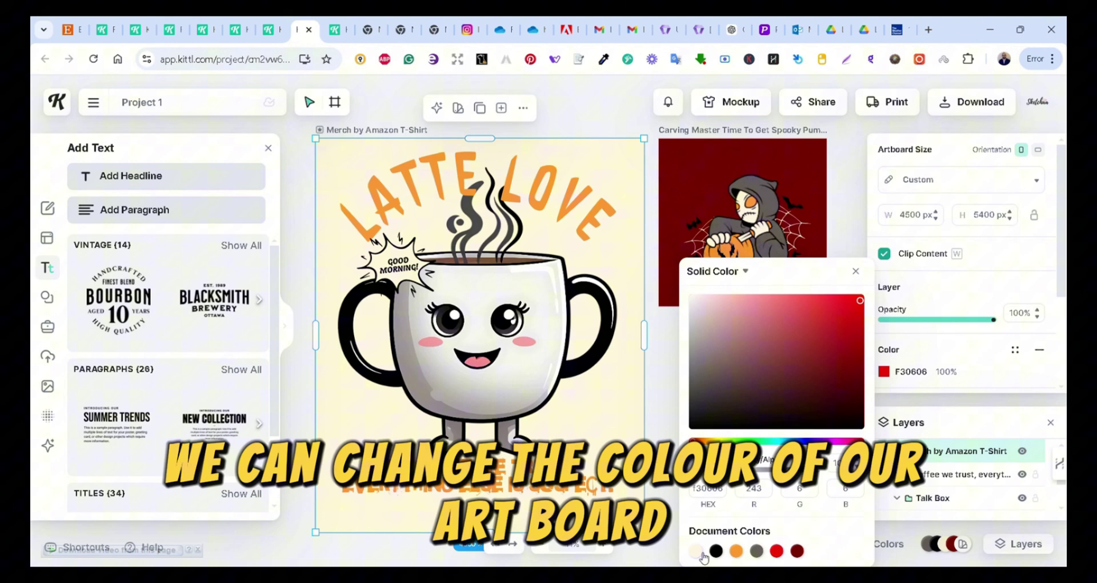
pyautogui.click(703, 554)
pyautogui.click(665, 388)
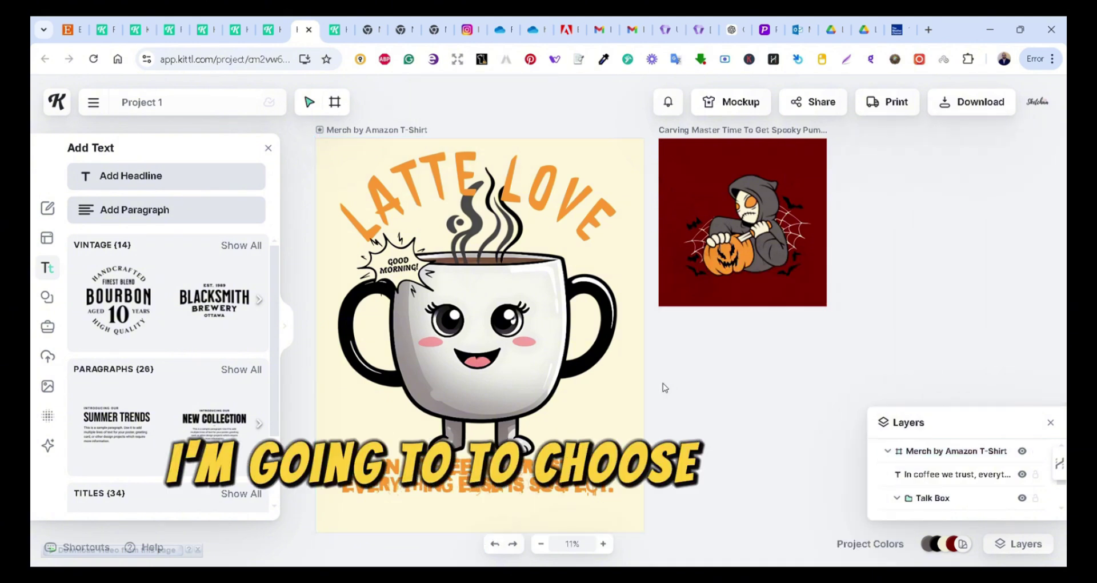
# - Recolour the jagged burst inside the Good Morning speech bubble to white
pyautogui.click(937, 498)
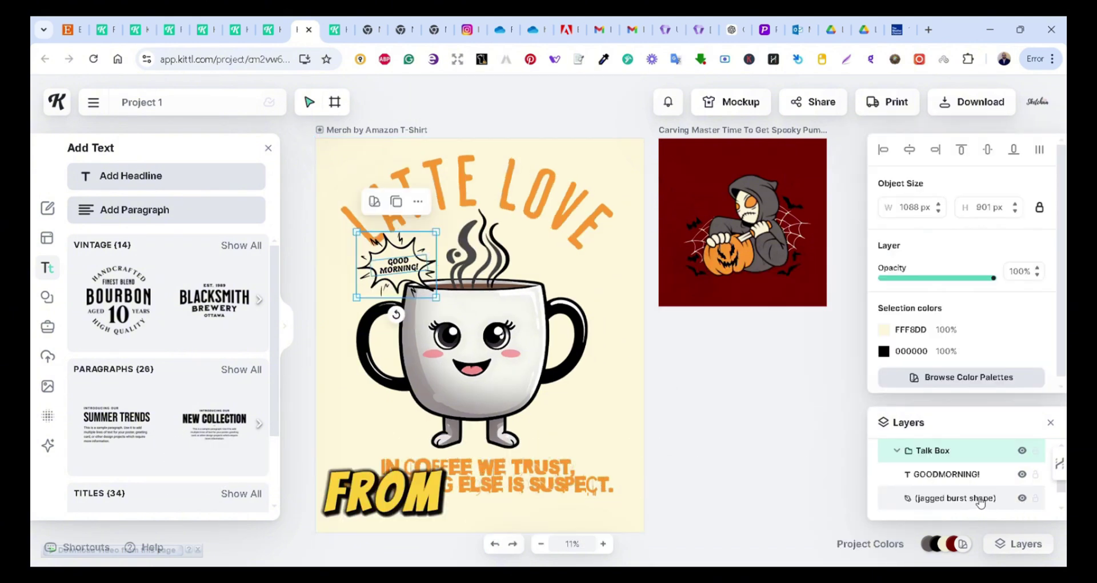
pyautogui.click(980, 499)
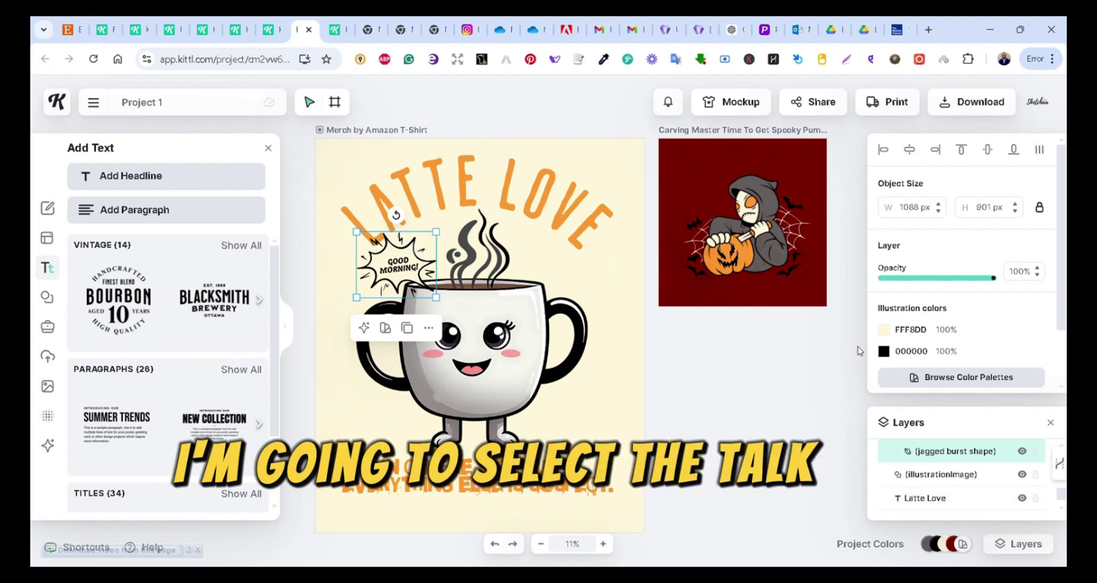
pyautogui.click(885, 330)
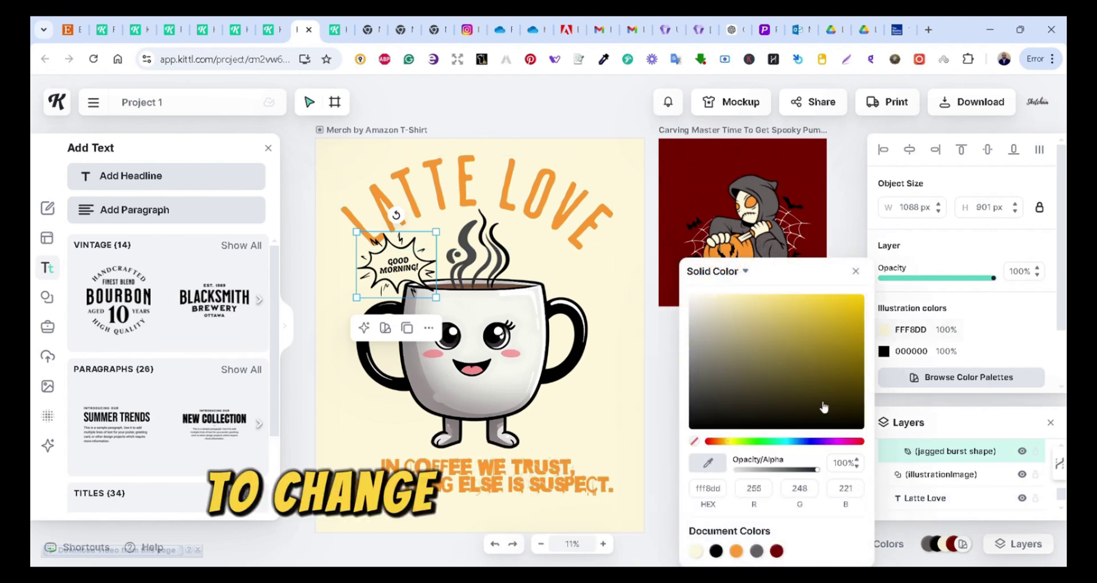
pyautogui.click(729, 372)
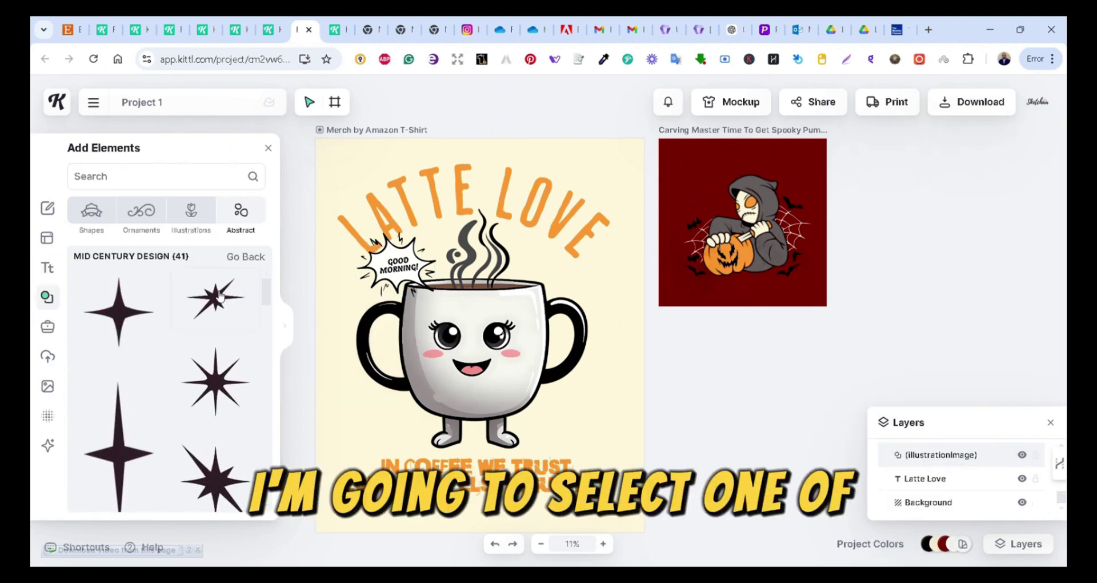
# - Add a shrunken four-point star at the mug's lower left and a copy at its upper right
pyautogui.click(132, 323)
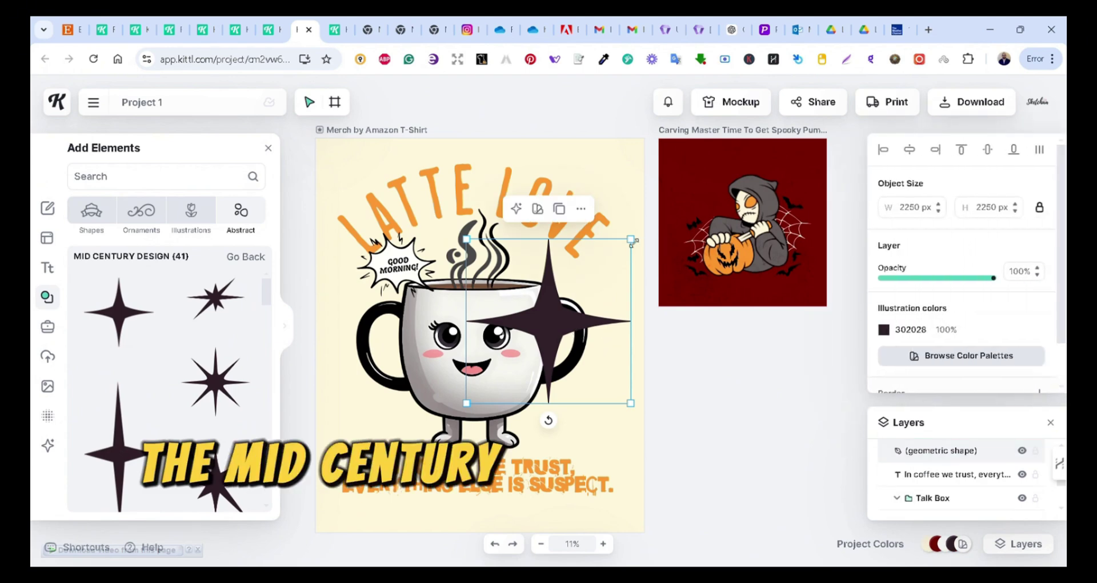
pyautogui.moveTo(631, 239); pyautogui.dragTo(504, 366)
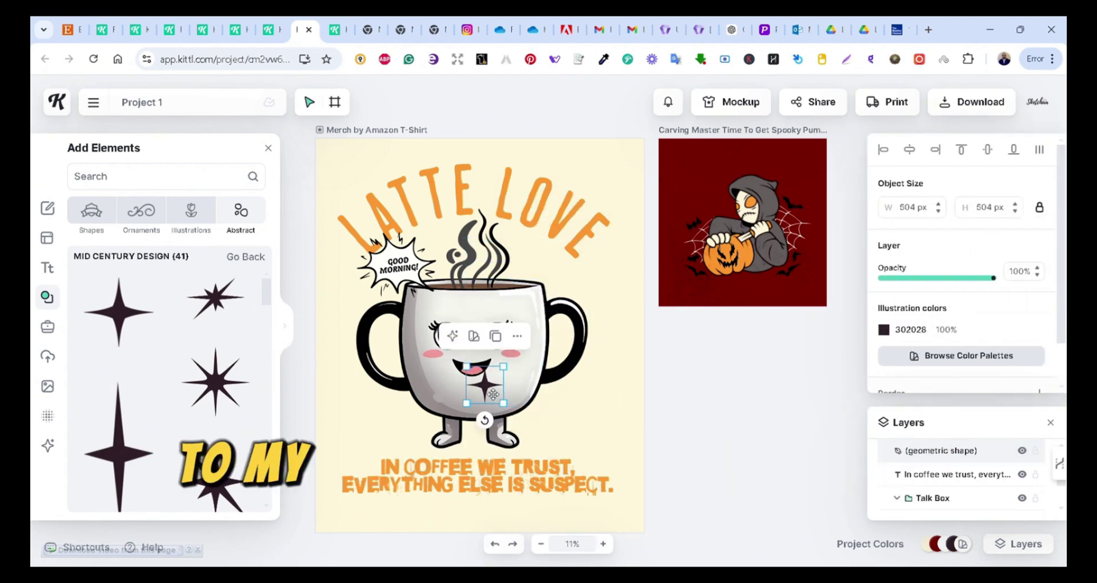
pyautogui.moveTo(411, 430); pyautogui.dragTo(413, 435)
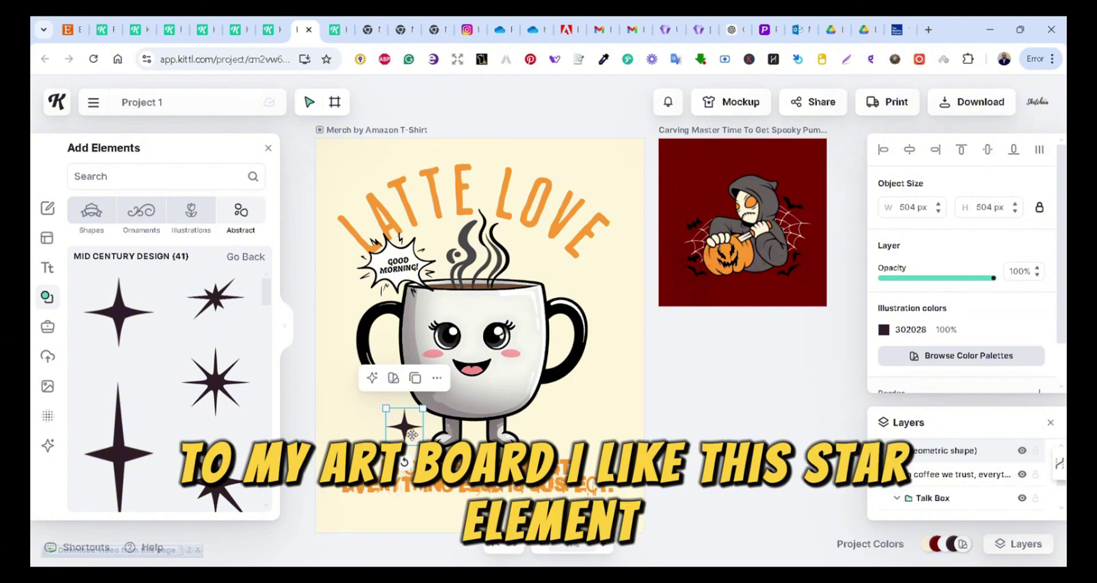
pyautogui.moveTo(412, 435); pyautogui.dragTo(571, 288)
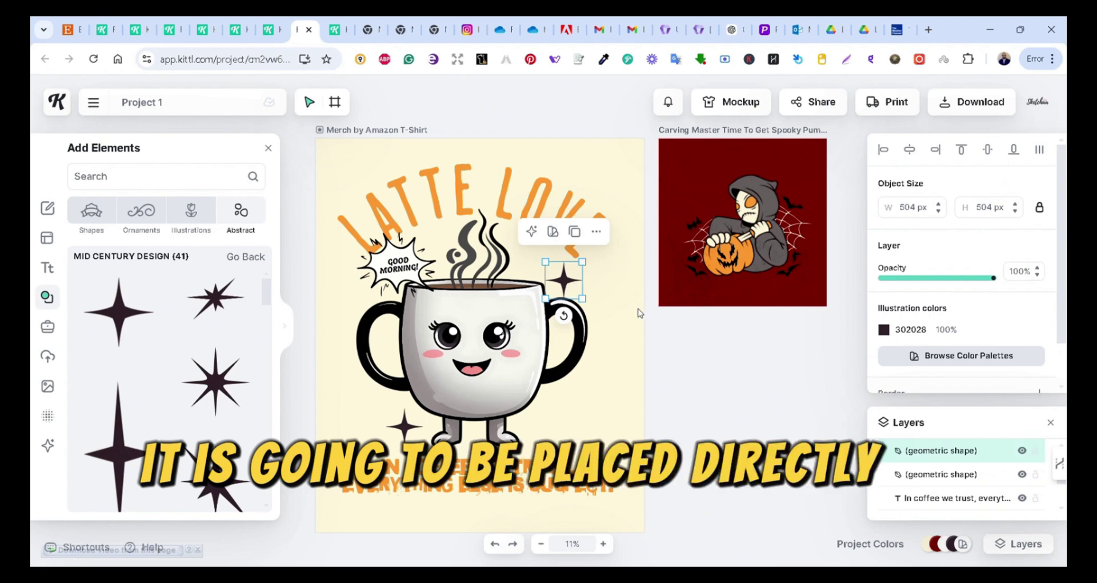
pyautogui.click(620, 315)
pyautogui.click(508, 204)
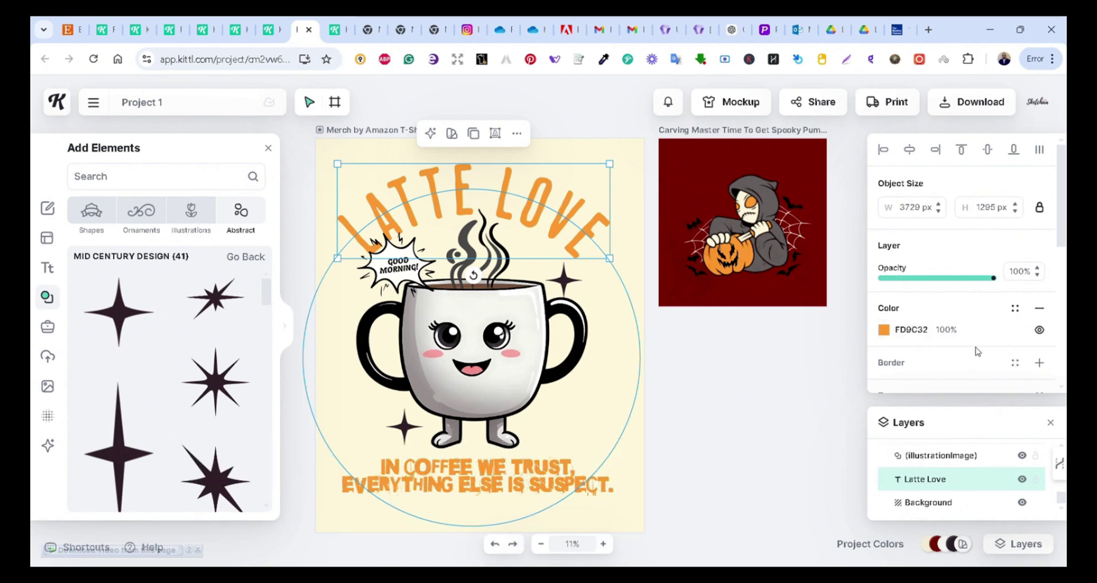
# - Try Bagel Fat One on the LATTE LOVE heading, then apply Balinera
pyautogui.scroll(-2, 978, 343)
pyautogui.click(970, 293)
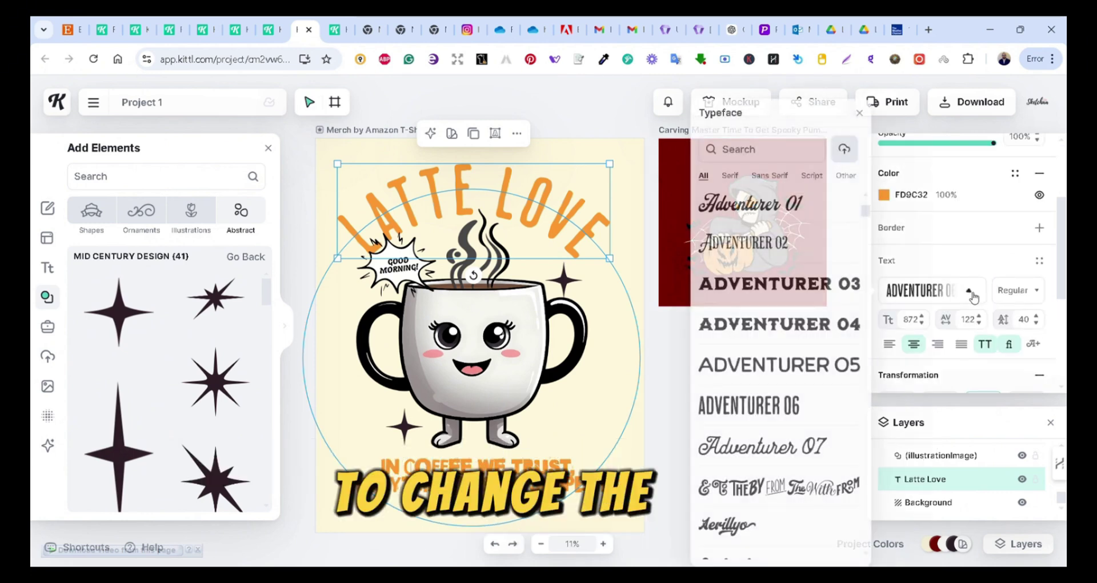
pyautogui.scroll(-2, 811, 303)
pyautogui.scroll(-8, 777, 343)
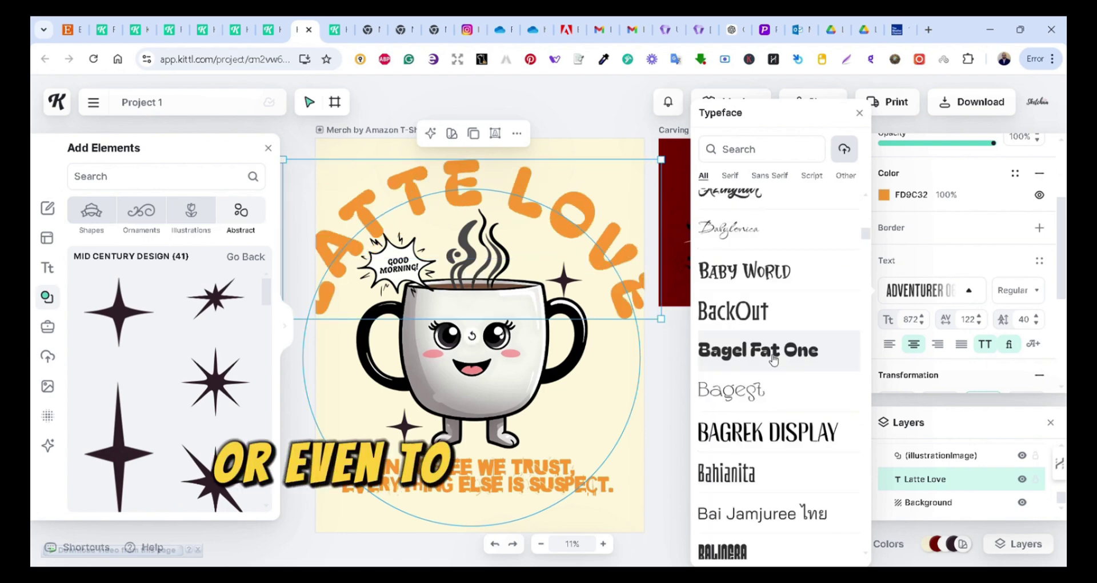
pyautogui.click(774, 359)
pyautogui.scroll(-2, 794, 388)
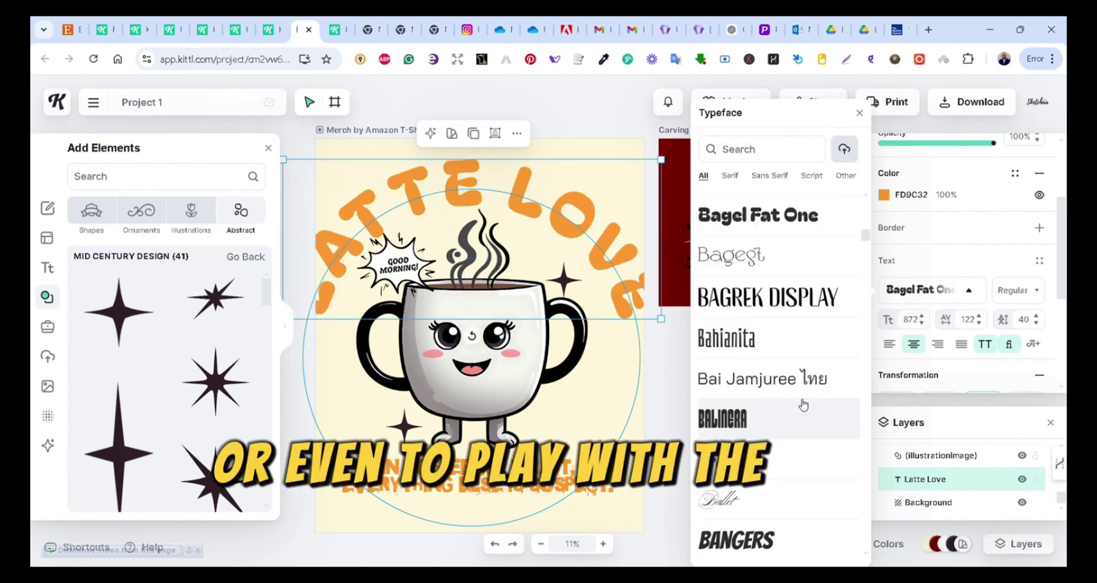
pyautogui.click(804, 405)
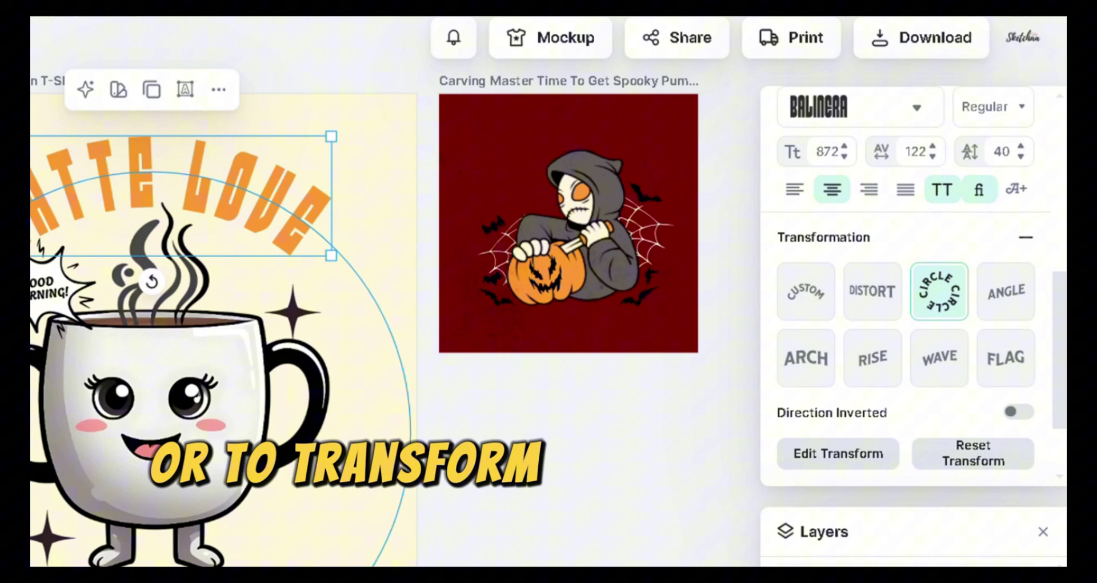
# - Place another star copy on the mug's right side
pyautogui.scroll(-1, 960, 320)
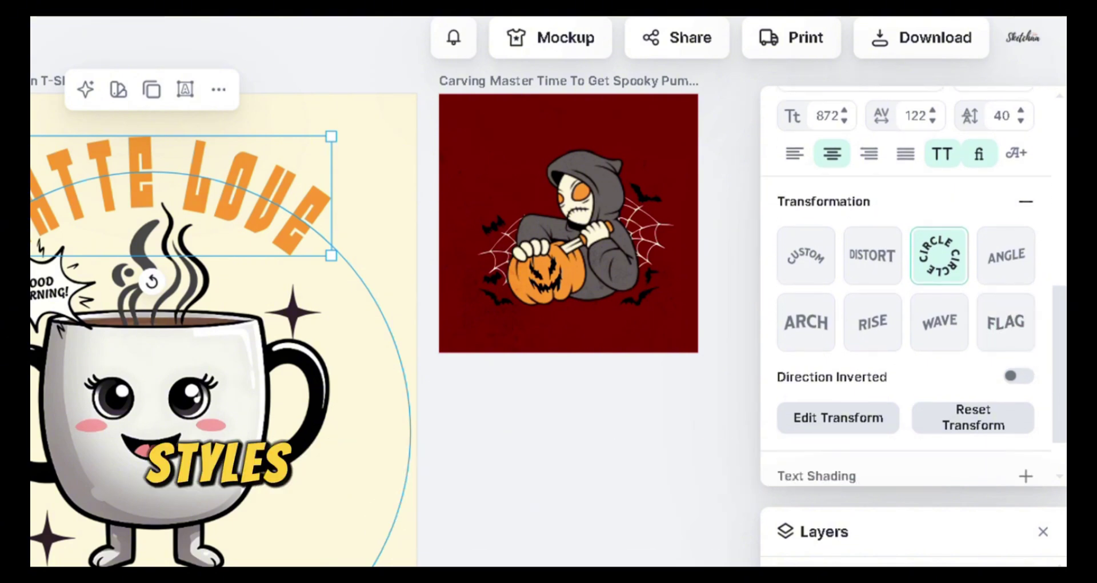
pyautogui.scroll(-1, 909, 286)
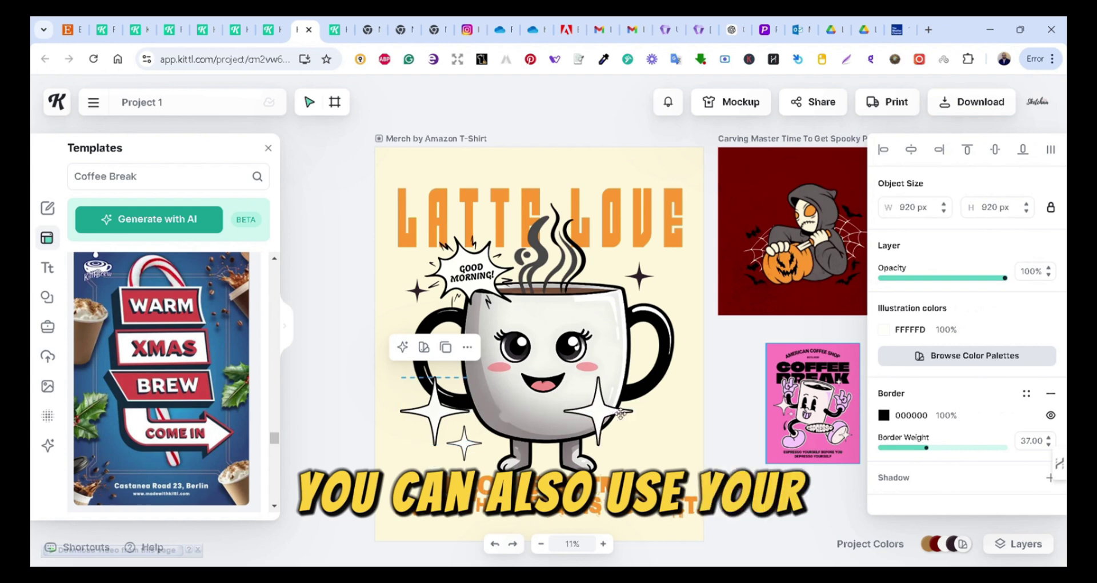
pyautogui.moveTo(470, 414); pyautogui.dragTo(673, 422)
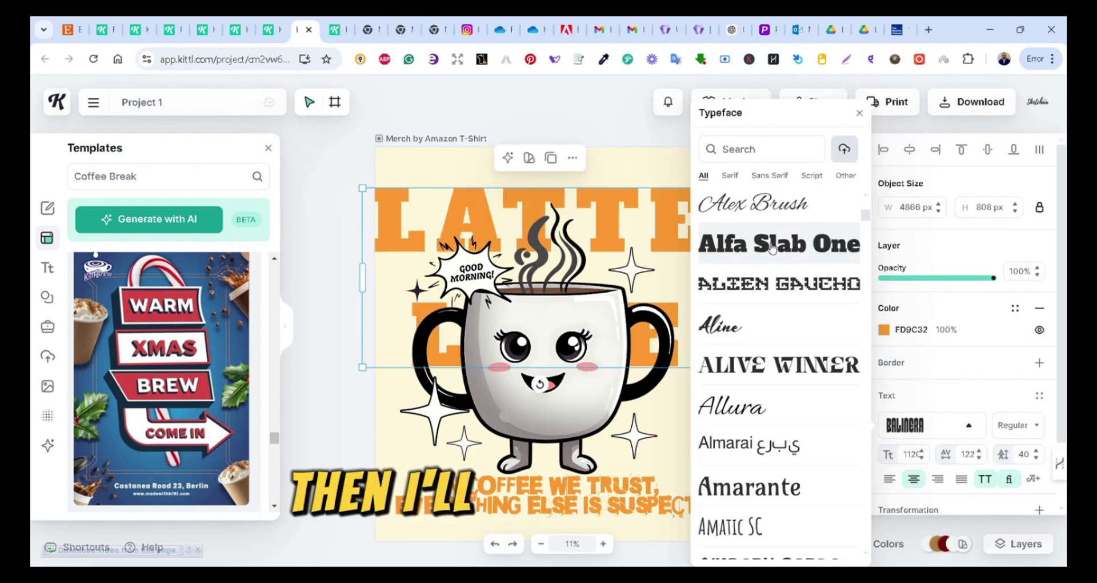
# - Set LATTE LOVE in Alfa Slab One, widen it, and lower its line height three steps
pyautogui.click(772, 246)
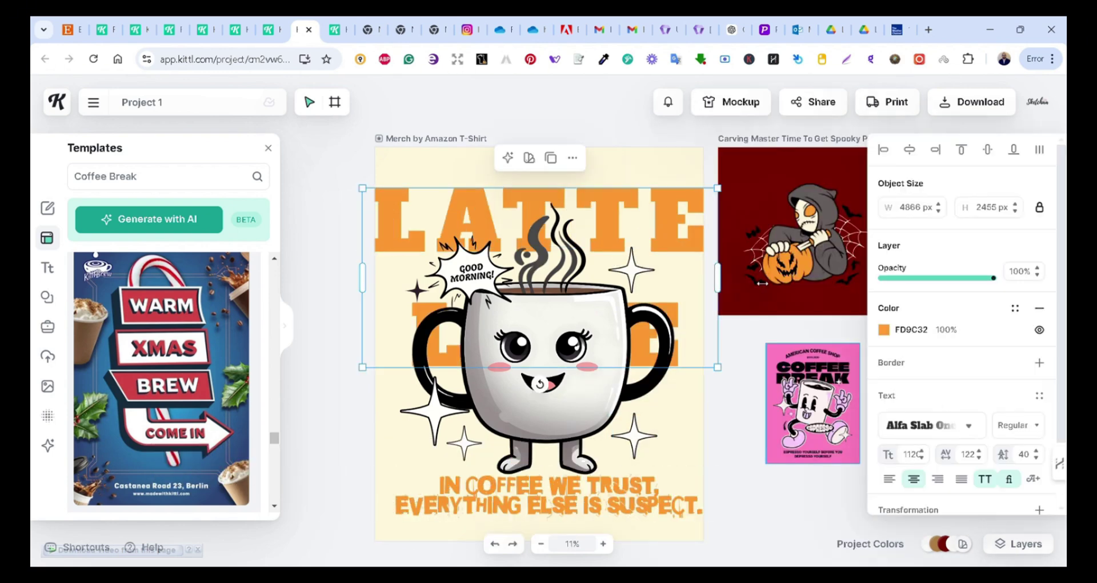
pyautogui.moveTo(762, 283)
pyautogui.mouseDown()
pyautogui.moveTo(815, 280)
pyautogui.moveTo(724, 280)
pyautogui.mouseUp()
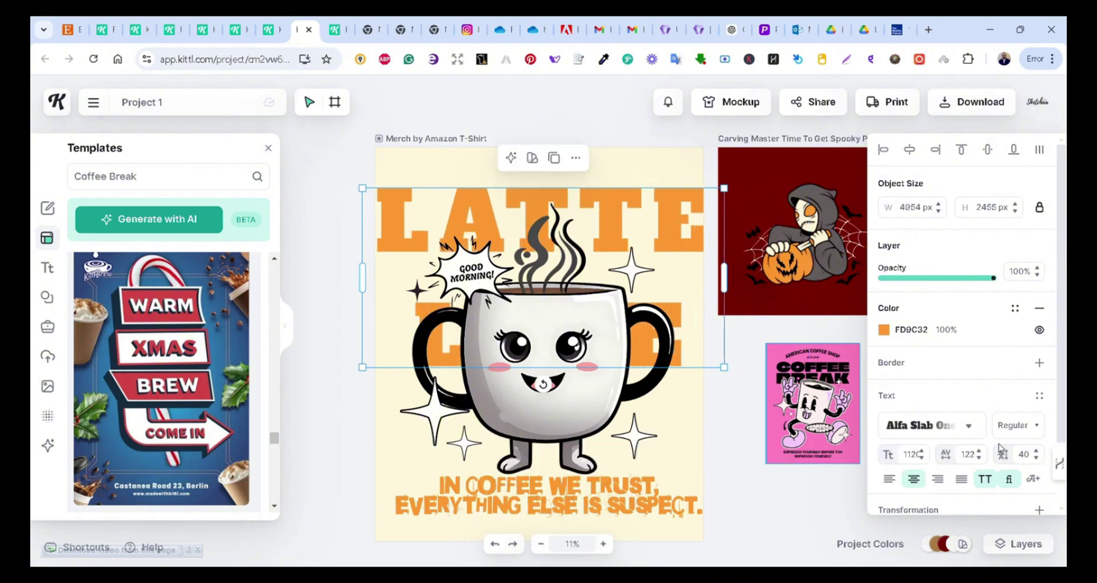
pyautogui.click(1037, 457)
pyautogui.click(1037, 457)
pyautogui.click(1037, 457)
pyautogui.click(1037, 457)
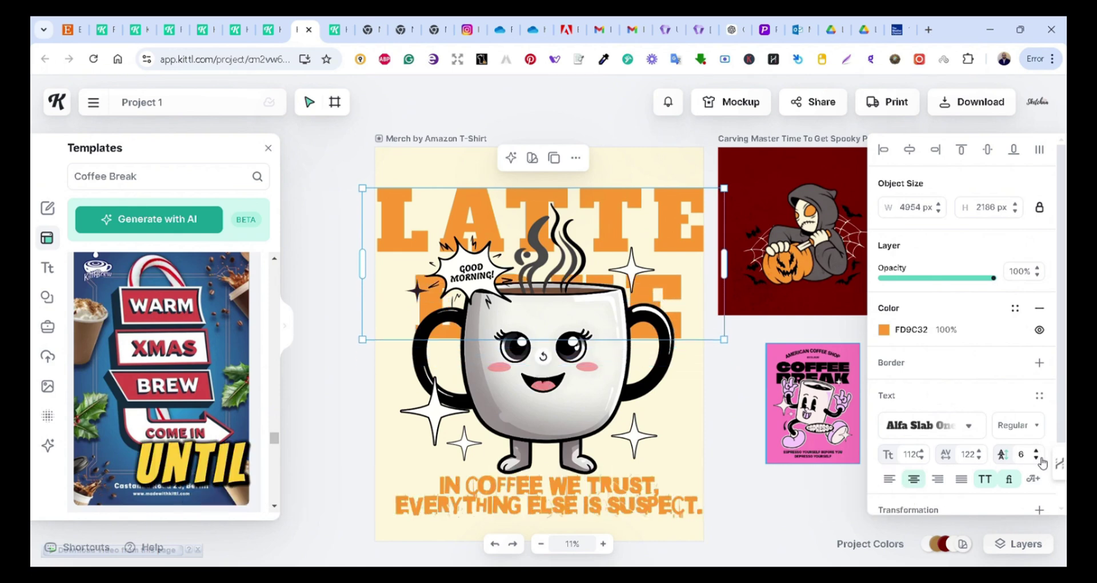
pyautogui.click(1037, 457)
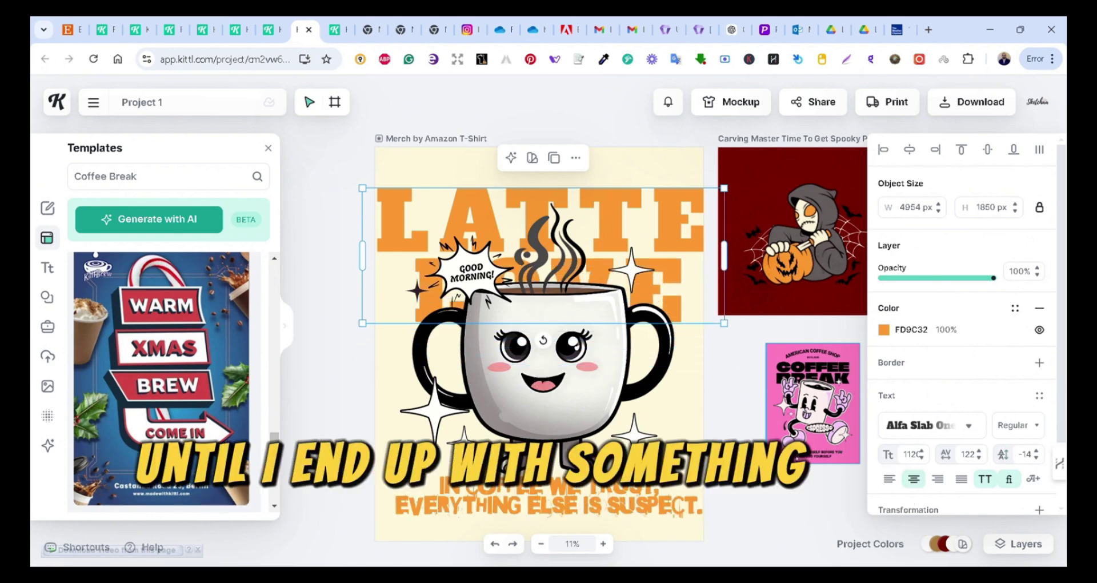
pyautogui.click(814, 366)
pyautogui.click(691, 224)
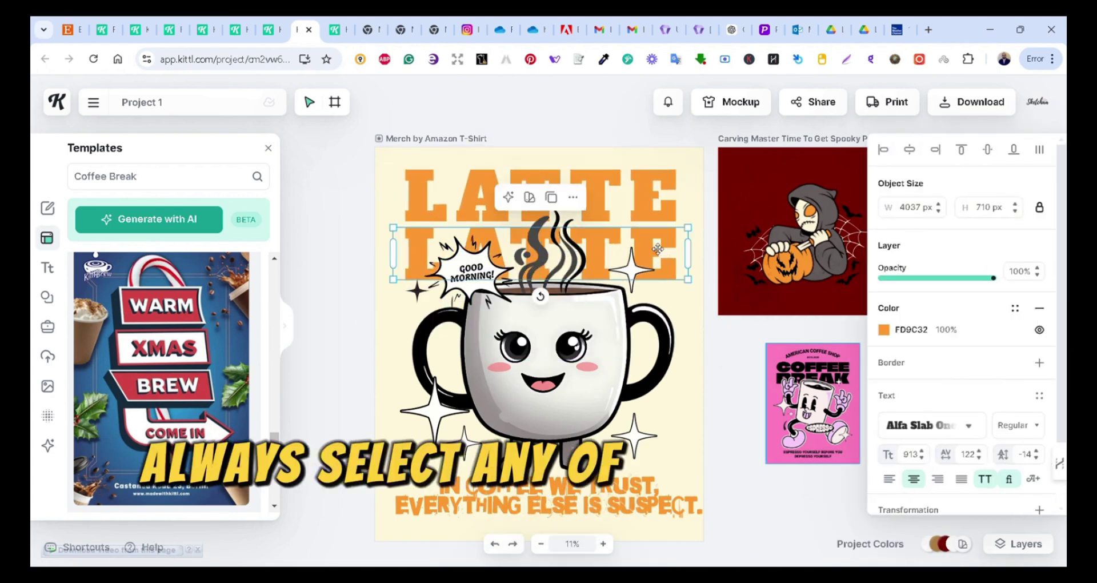
pyautogui.click(703, 208)
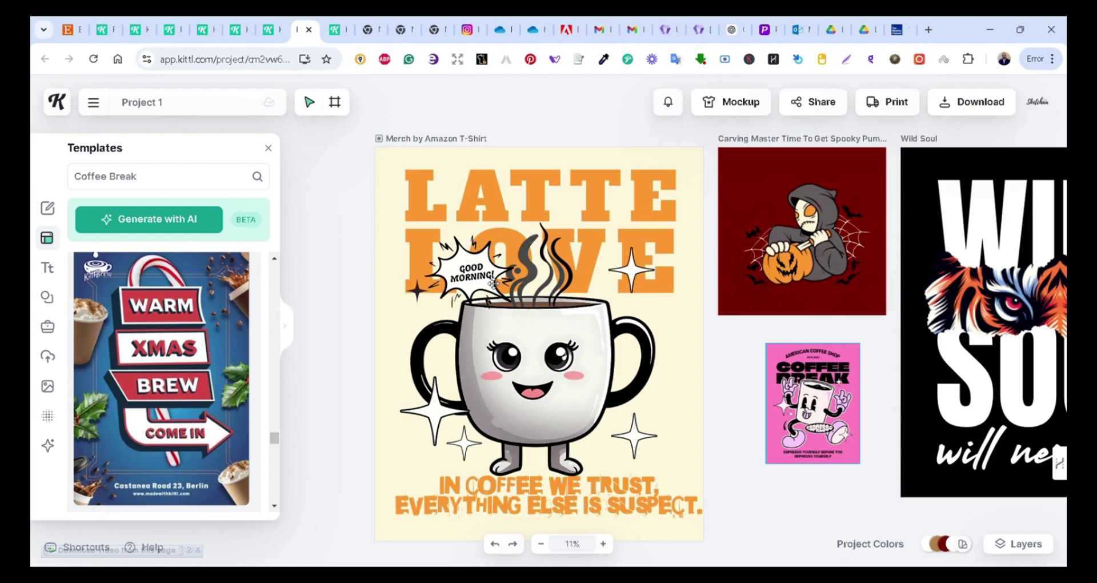
# - Try several typefaces on the headline and settle on Bungee
pyautogui.click(701, 353)
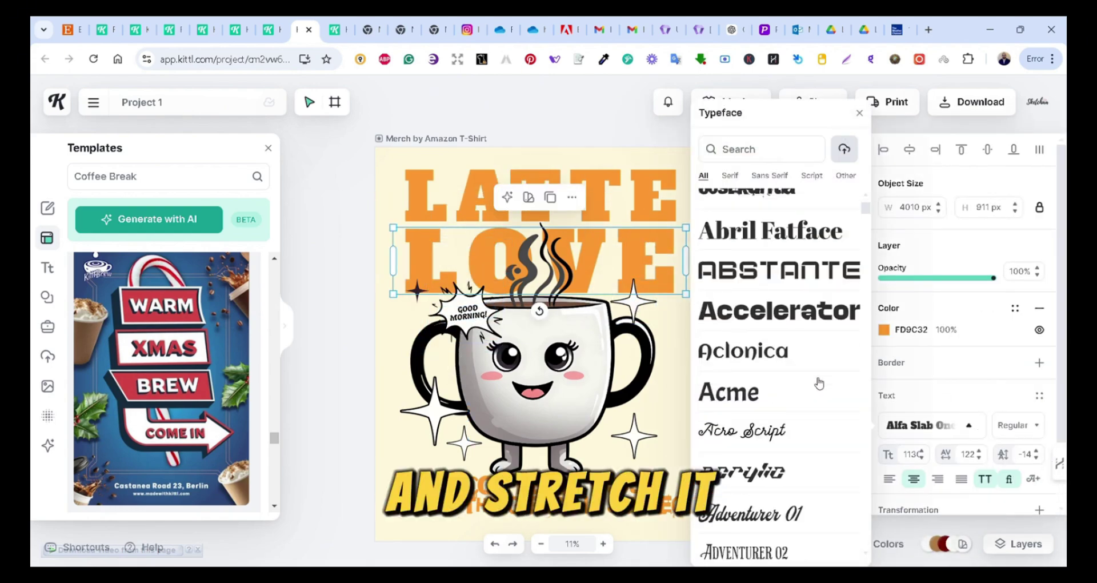
pyautogui.scroll(-5, 821, 379)
pyautogui.scroll(-5, 820, 377)
pyautogui.scroll(-5, 821, 362)
pyautogui.scroll(-5, 822, 362)
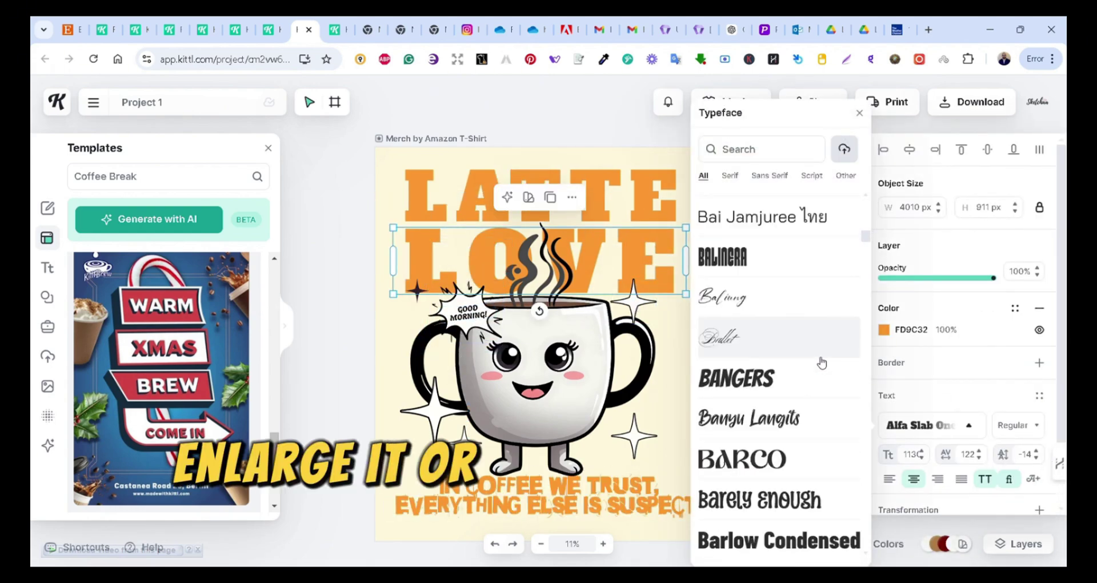
pyautogui.scroll(-5, 821, 362)
pyautogui.click(824, 469)
pyautogui.scroll(-3, 825, 468)
pyautogui.scroll(-5, 825, 469)
pyautogui.scroll(-5, 829, 400)
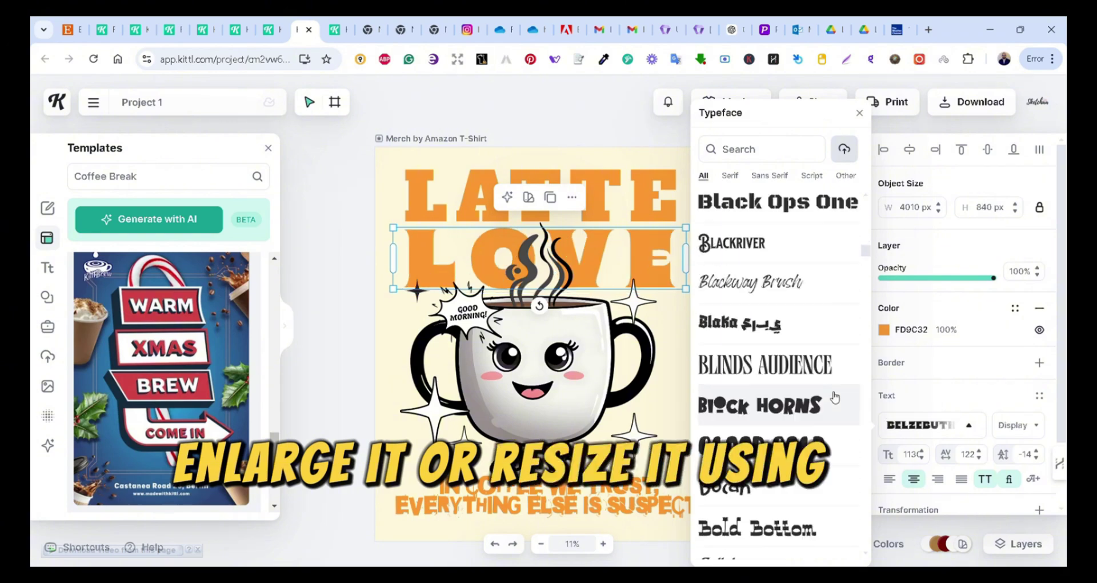
pyautogui.scroll(-5, 829, 394)
pyautogui.click(815, 329)
pyautogui.scroll(-5, 824, 422)
pyautogui.click(743, 460)
pyautogui.click(709, 343)
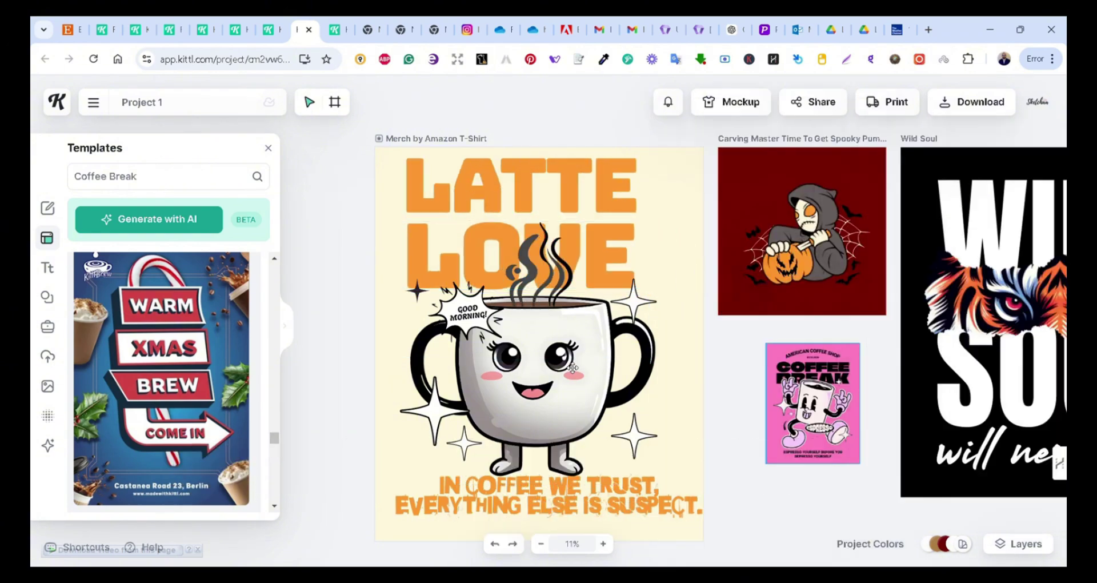
# - Enlarge the small star to the left of the mug
pyautogui.click(531, 252)
pyautogui.click(640, 246)
pyautogui.moveTo(671, 229); pyautogui.dragTo(710, 216)
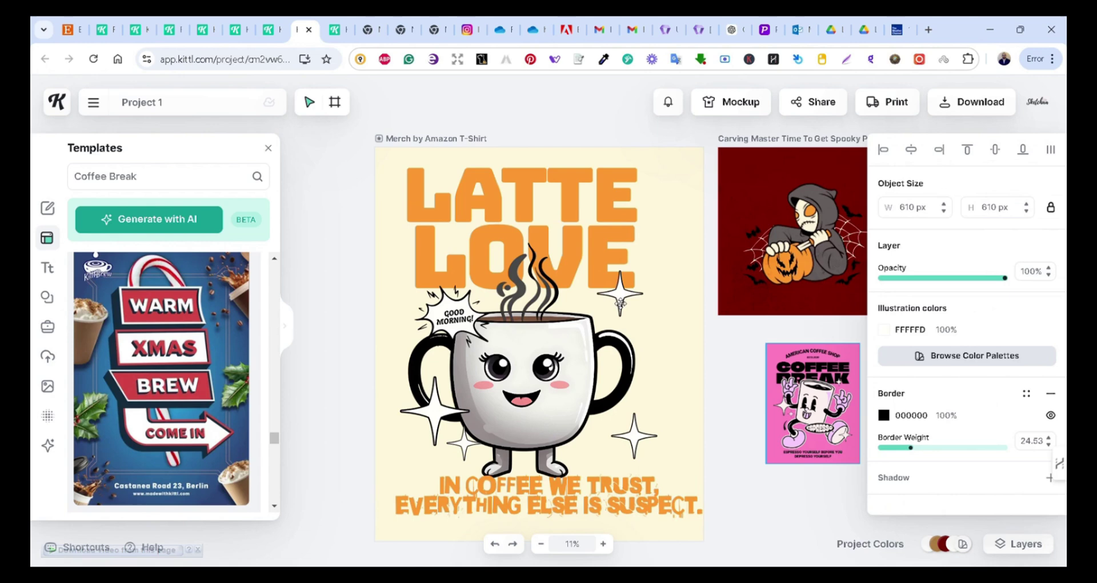
pyautogui.click(585, 504)
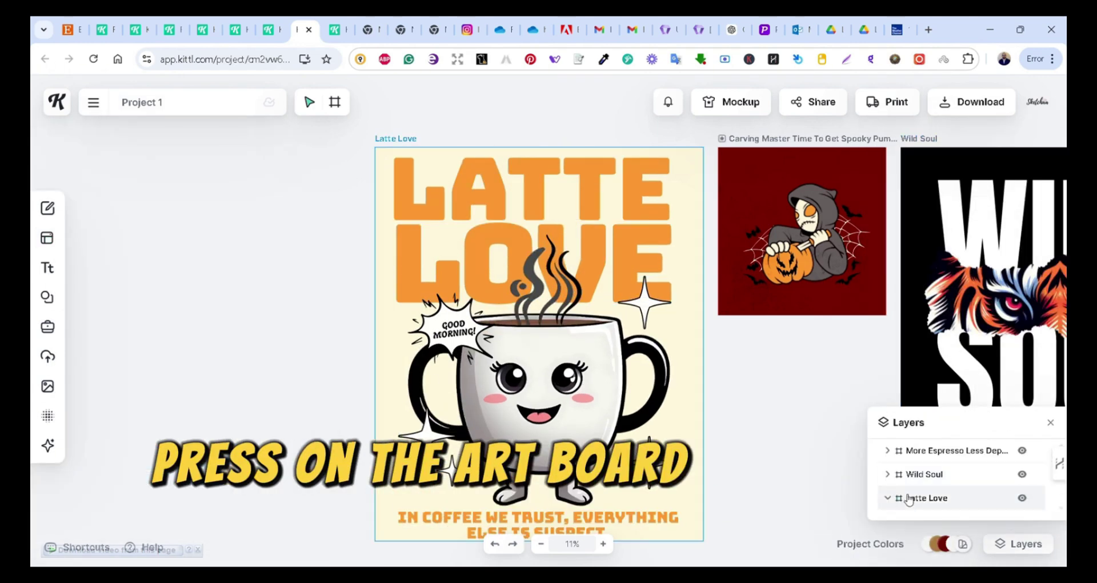
# - Remove the artboard's cream background colour to make it transparent
pyautogui.click(910, 499)
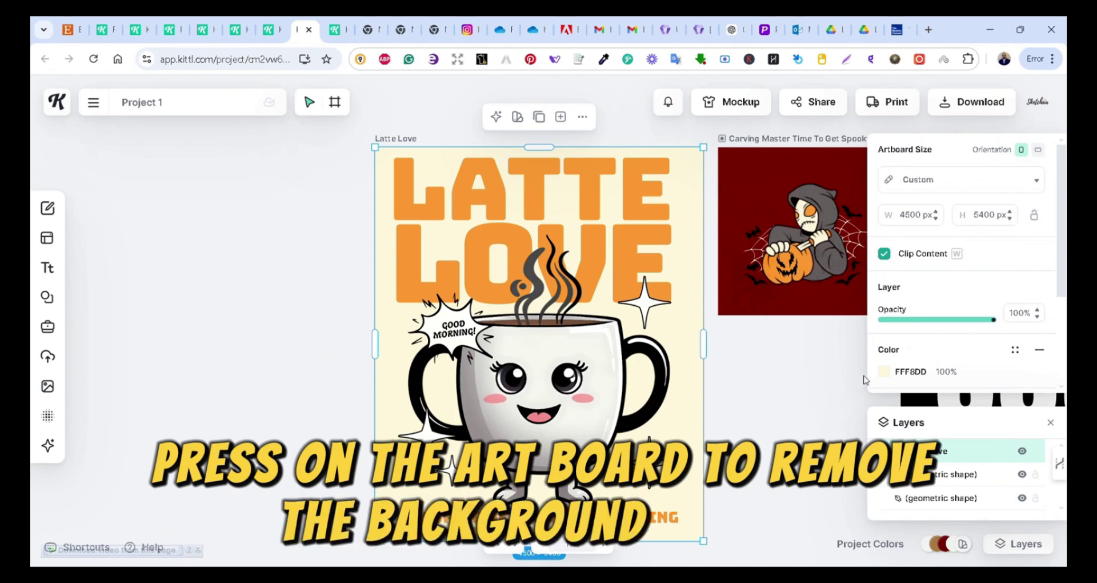
pyautogui.scroll(-1, 1029, 297)
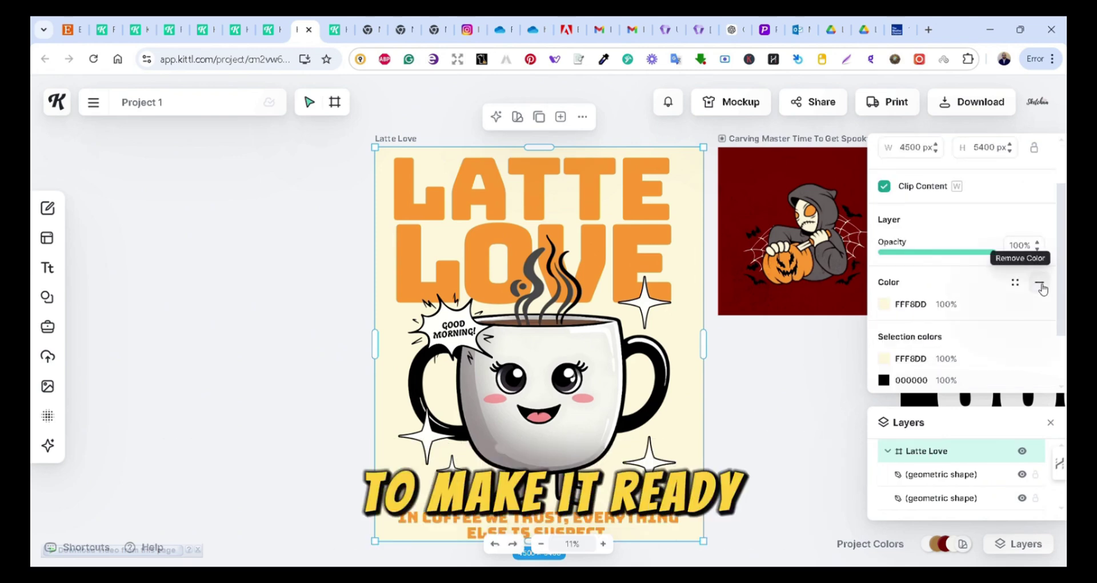
pyautogui.click(1043, 289)
pyautogui.click(781, 376)
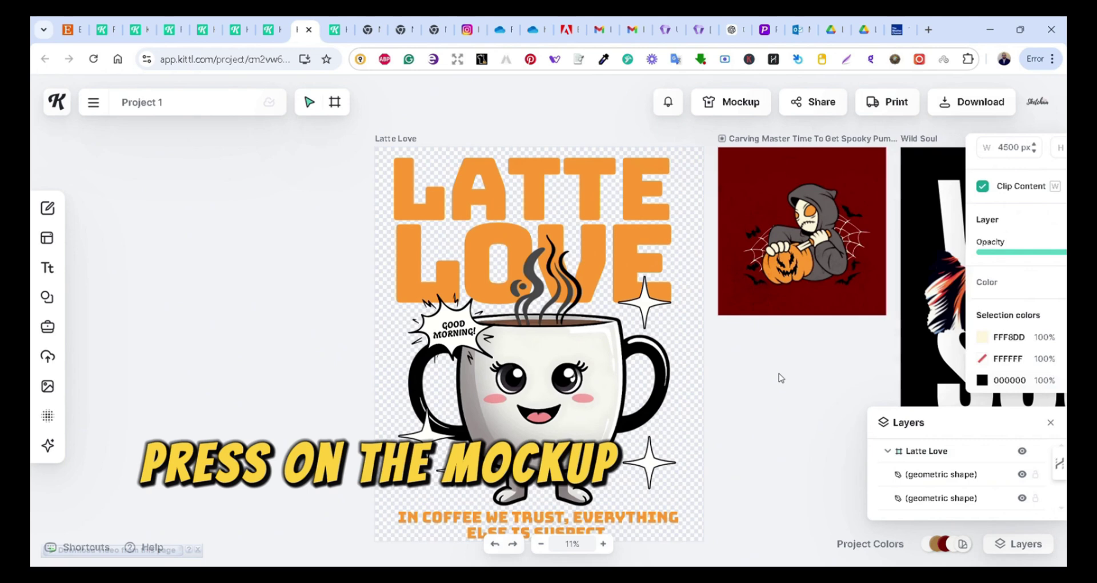
# - Create a woman's T-shirt mockup from Latte Love, enlarging and lowering the design
pyautogui.click(746, 102)
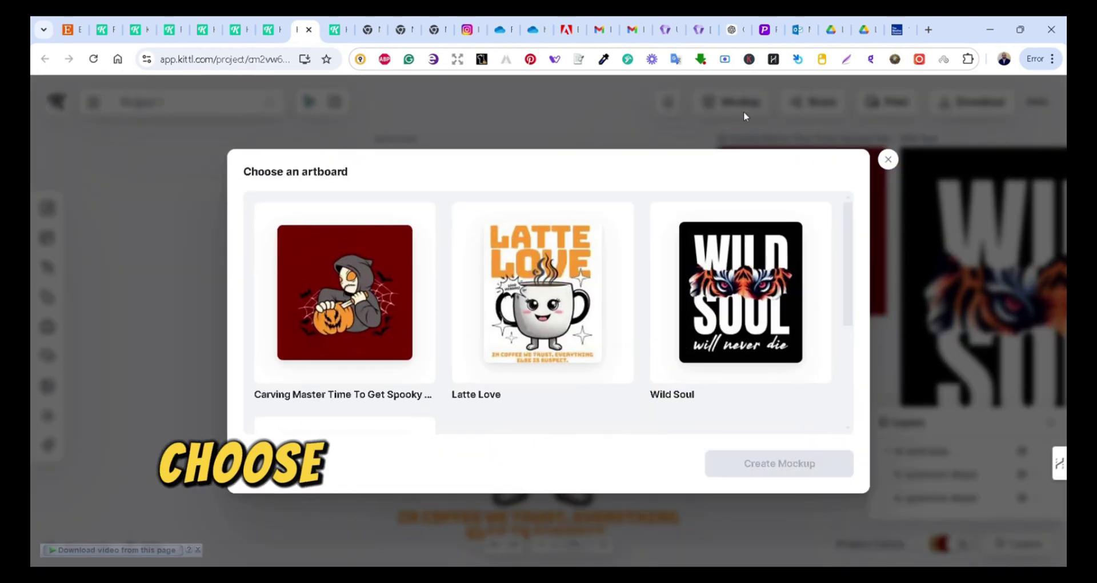
pyautogui.click(566, 313)
pyautogui.click(780, 468)
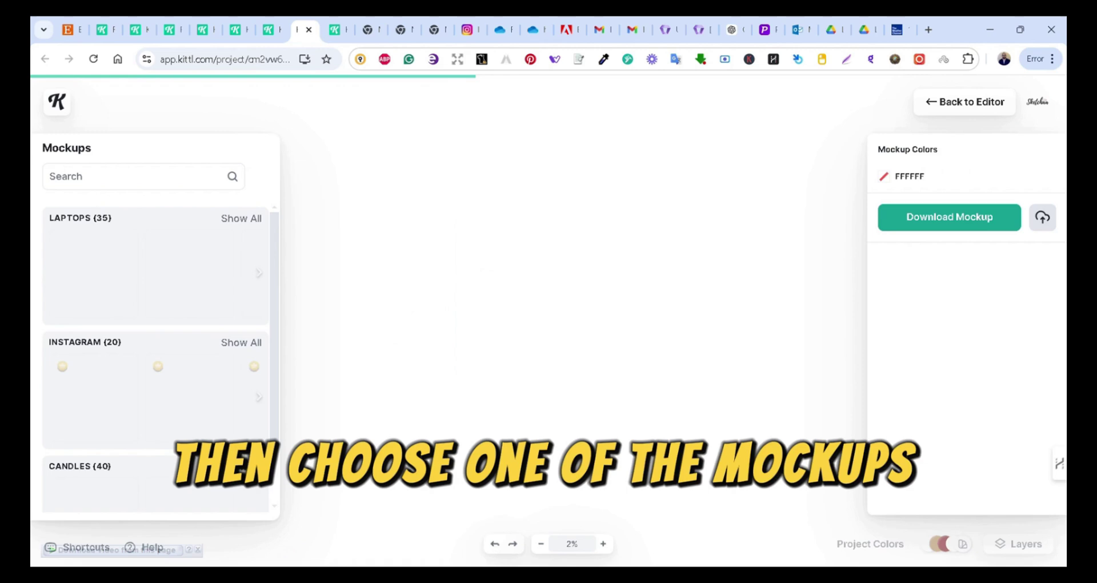
pyautogui.click(224, 279)
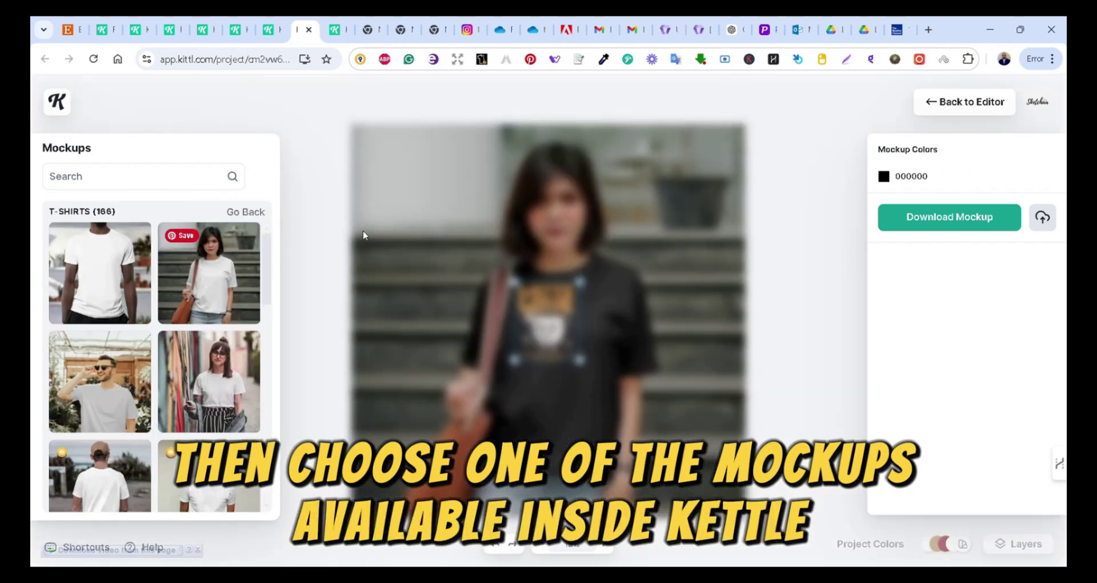
pyautogui.moveTo(583, 362); pyautogui.dragTo(613, 431)
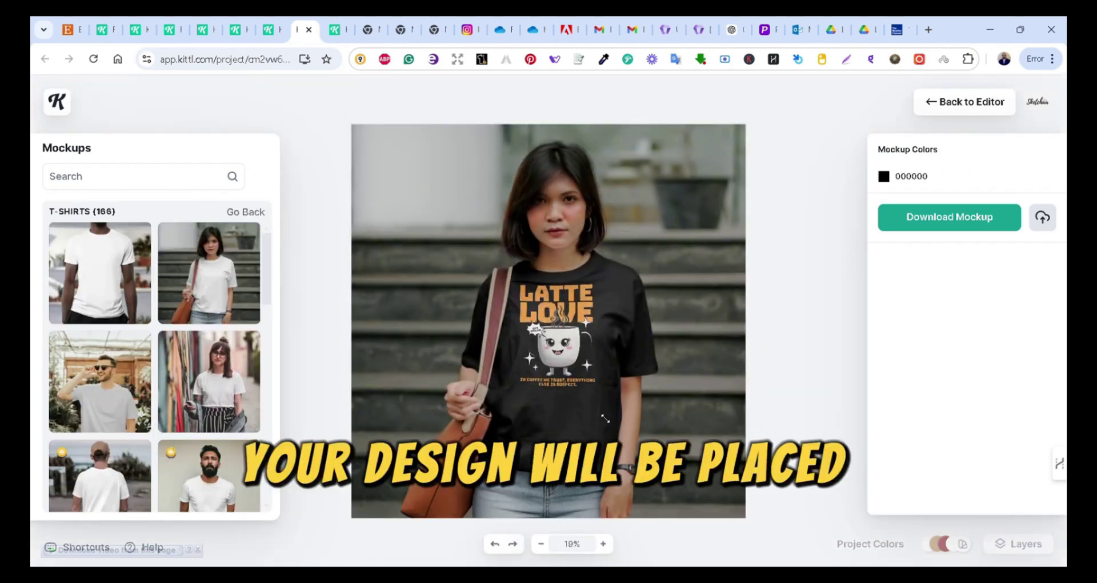
pyautogui.moveTo(579, 395); pyautogui.dragTo(578, 409)
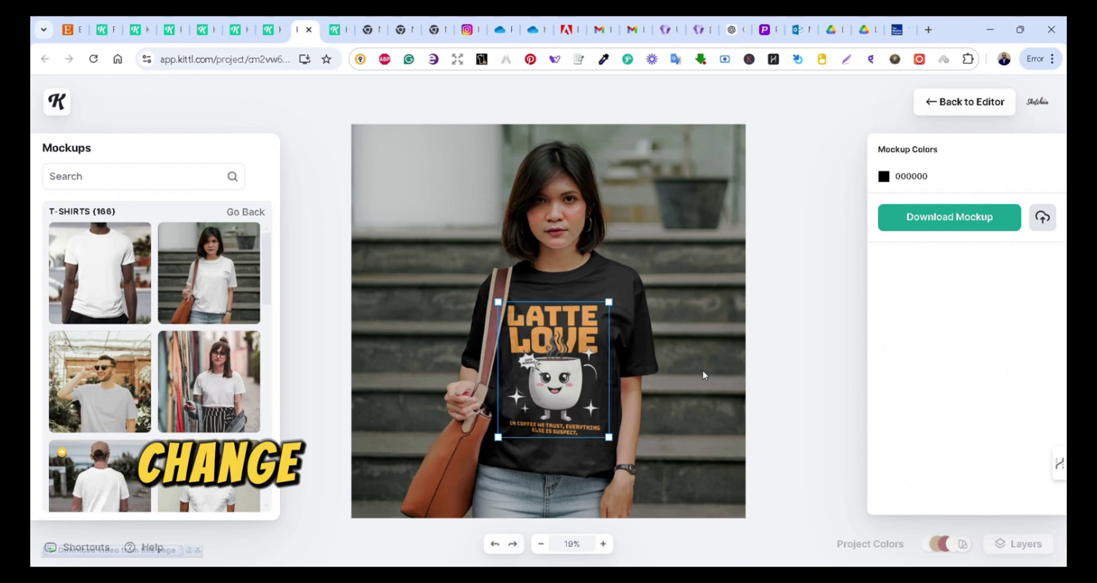
# - Set the mockup shirt colour to white and download the mockup image
pyautogui.click(884, 176)
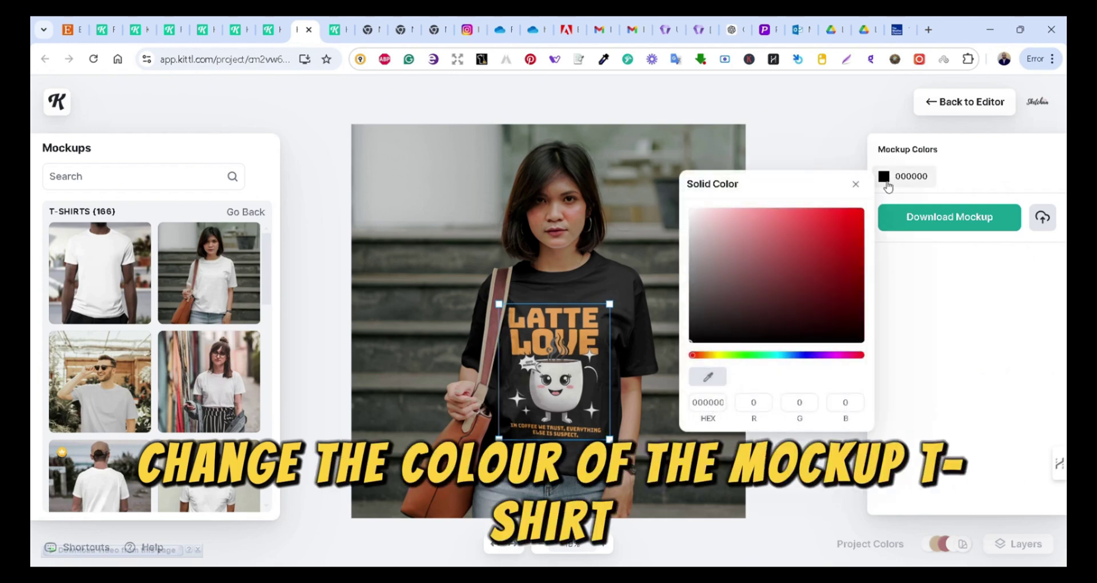
pyautogui.click(767, 258)
pyautogui.moveTo(767, 259)
pyautogui.mouseDown()
pyautogui.moveTo(732, 265)
pyautogui.moveTo(725, 242)
pyautogui.moveTo(742, 237)
pyautogui.moveTo(726, 289)
pyautogui.mouseUp()
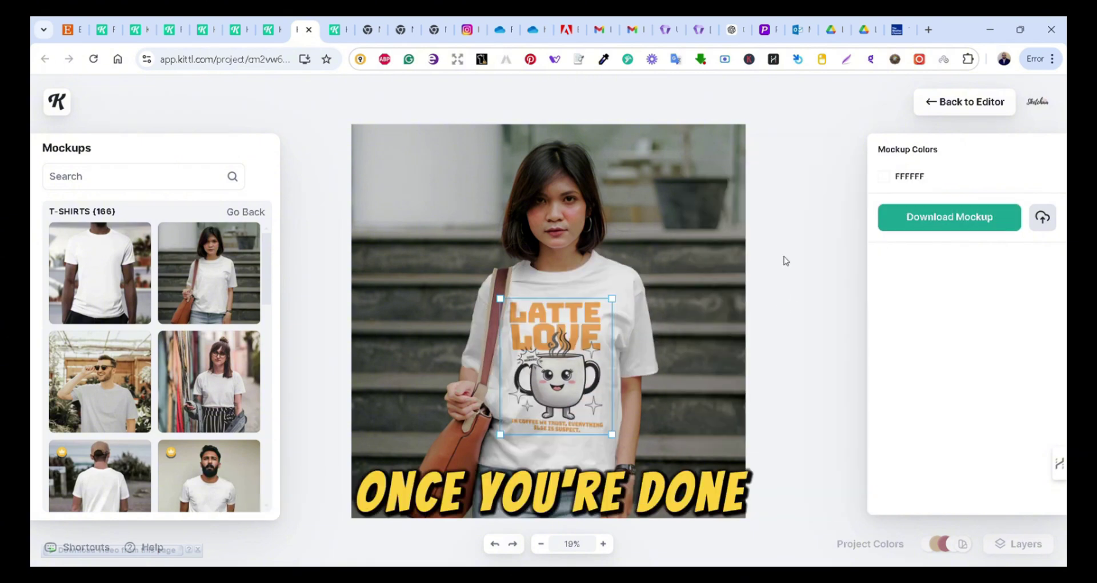
pyautogui.click(935, 215)
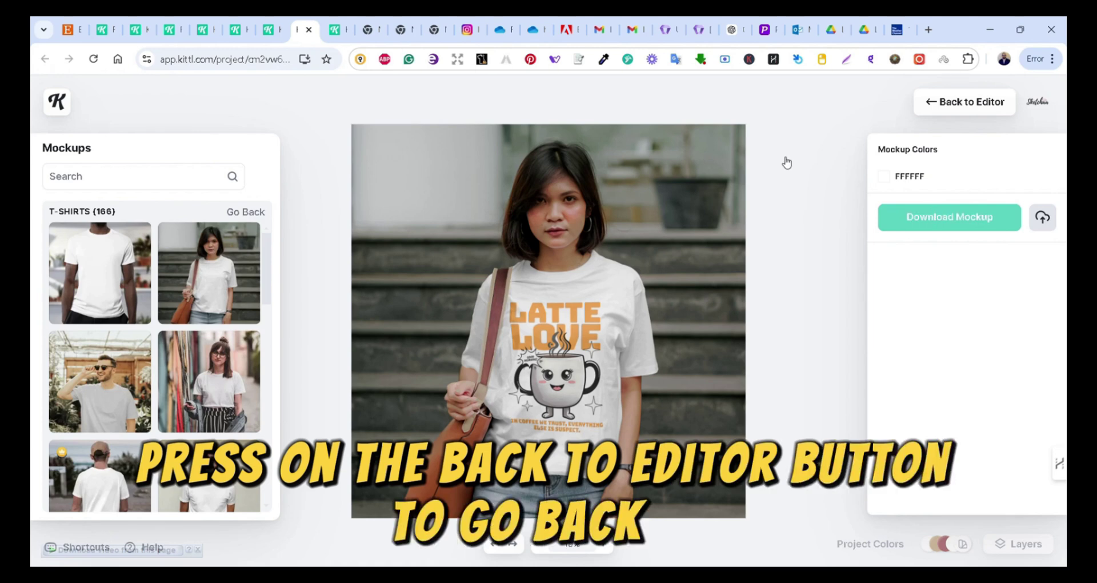
# - Delete the More Espresso, Wild Soul and Carving Master artboards, leaving Latte Love selected
pyautogui.click(945, 103)
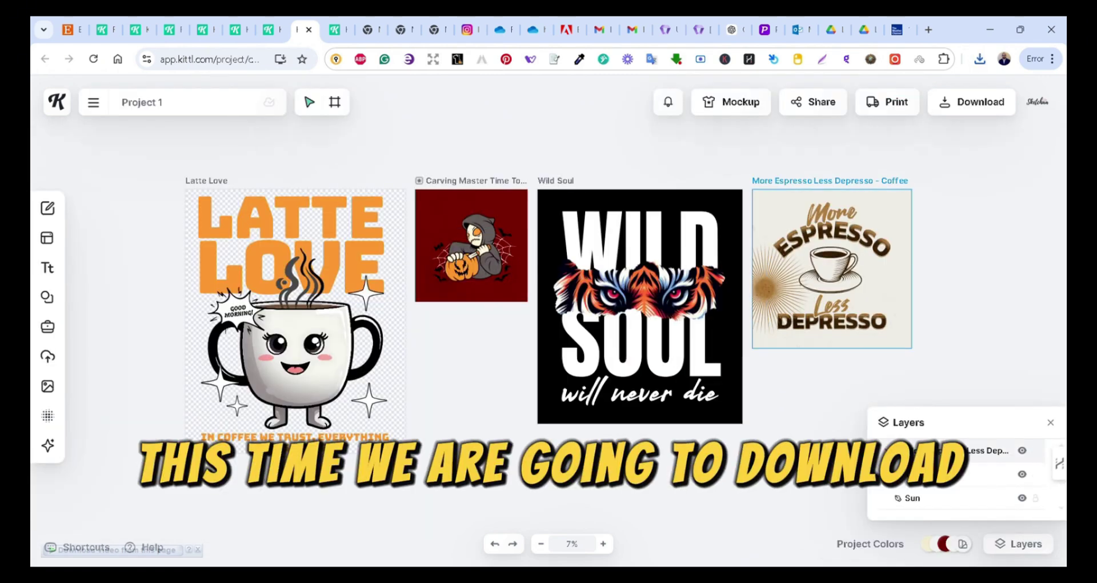
pyautogui.click(1006, 475)
pyautogui.press('Delete')
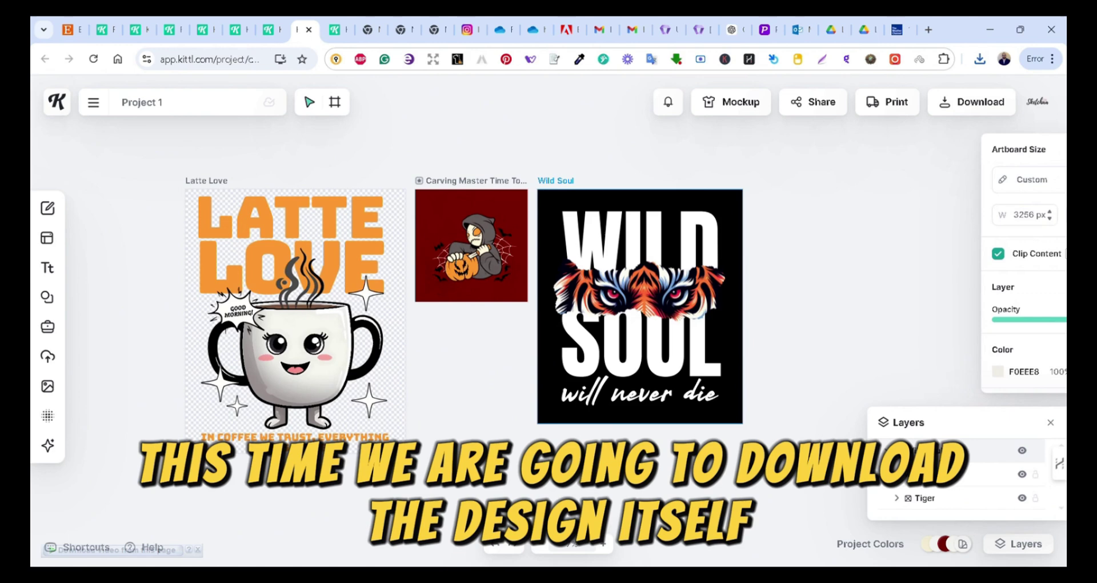
pyautogui.click(928, 457)
pyautogui.press('Delete')
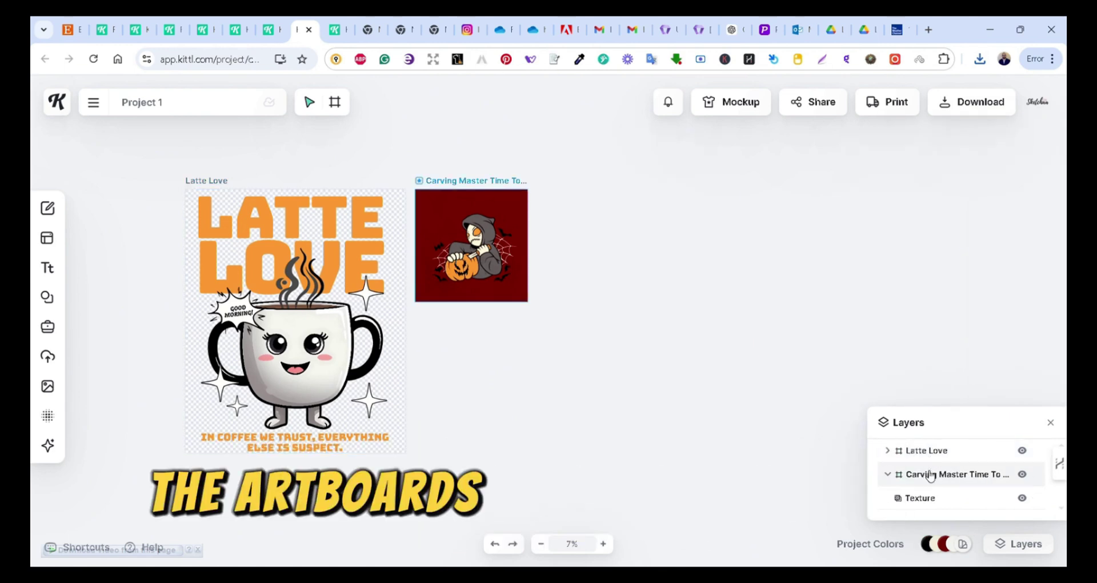
pyautogui.click(931, 475)
pyautogui.press('Delete')
pyautogui.click(927, 450)
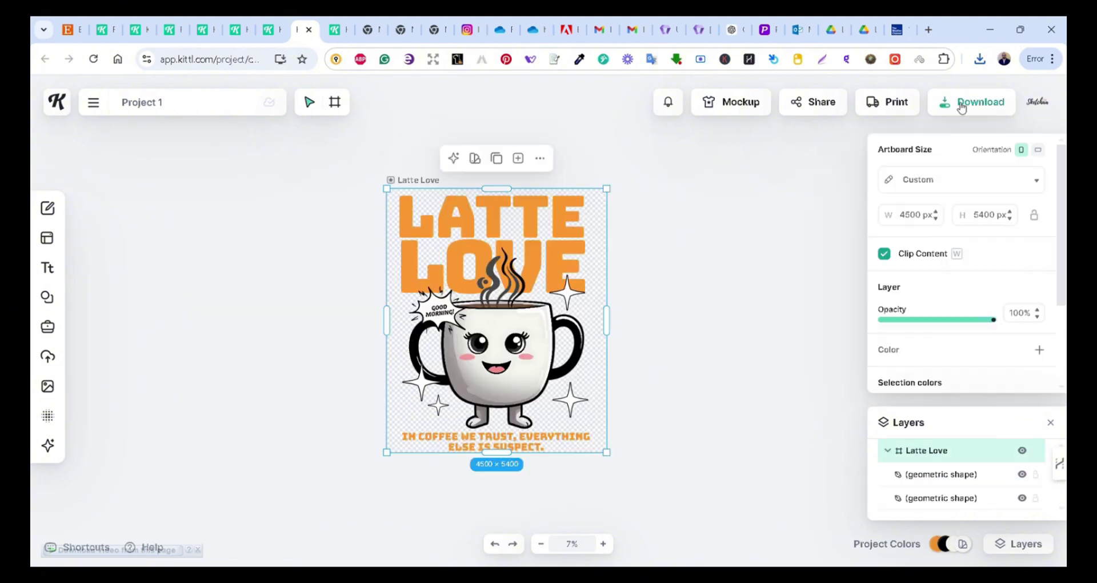
# - Download Latte Love as a 300-resolution PNG with Optimize Quality and Remove Background on
pyautogui.click(962, 106)
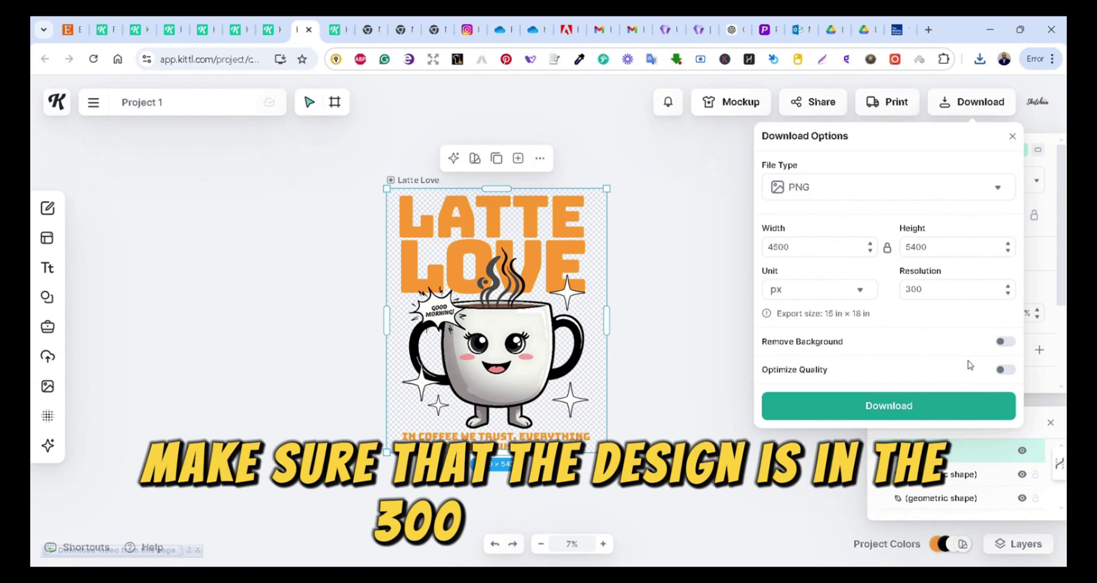
pyautogui.click(1006, 370)
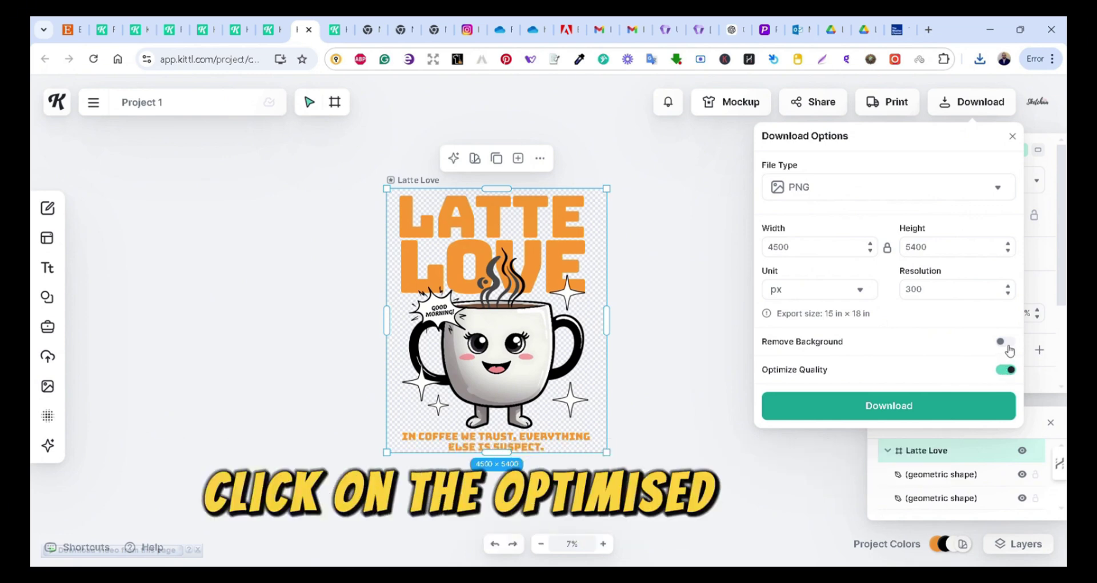
pyautogui.click(1007, 344)
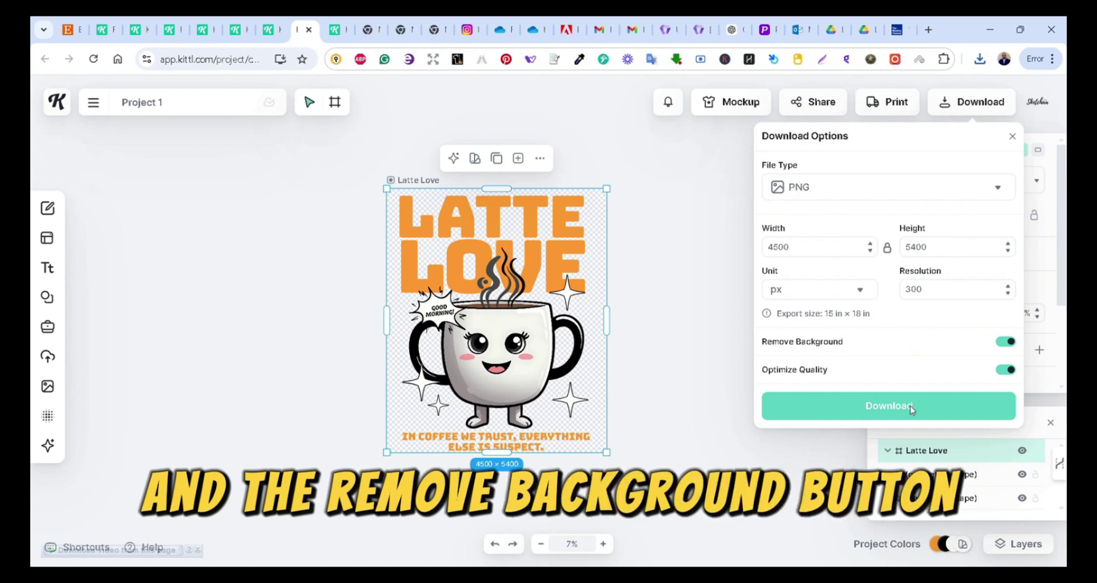
pyautogui.click(911, 408)
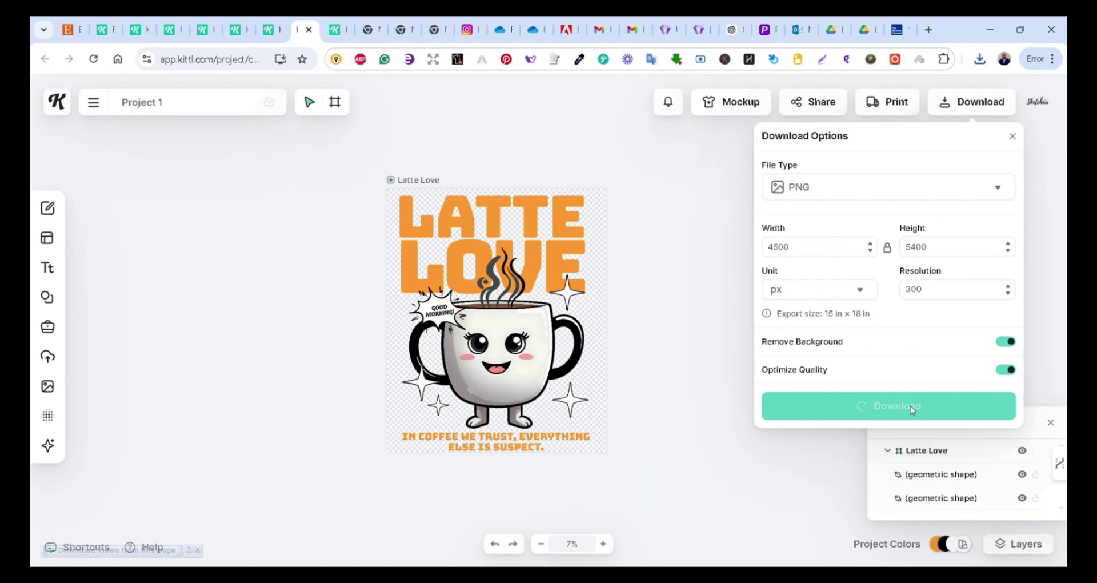